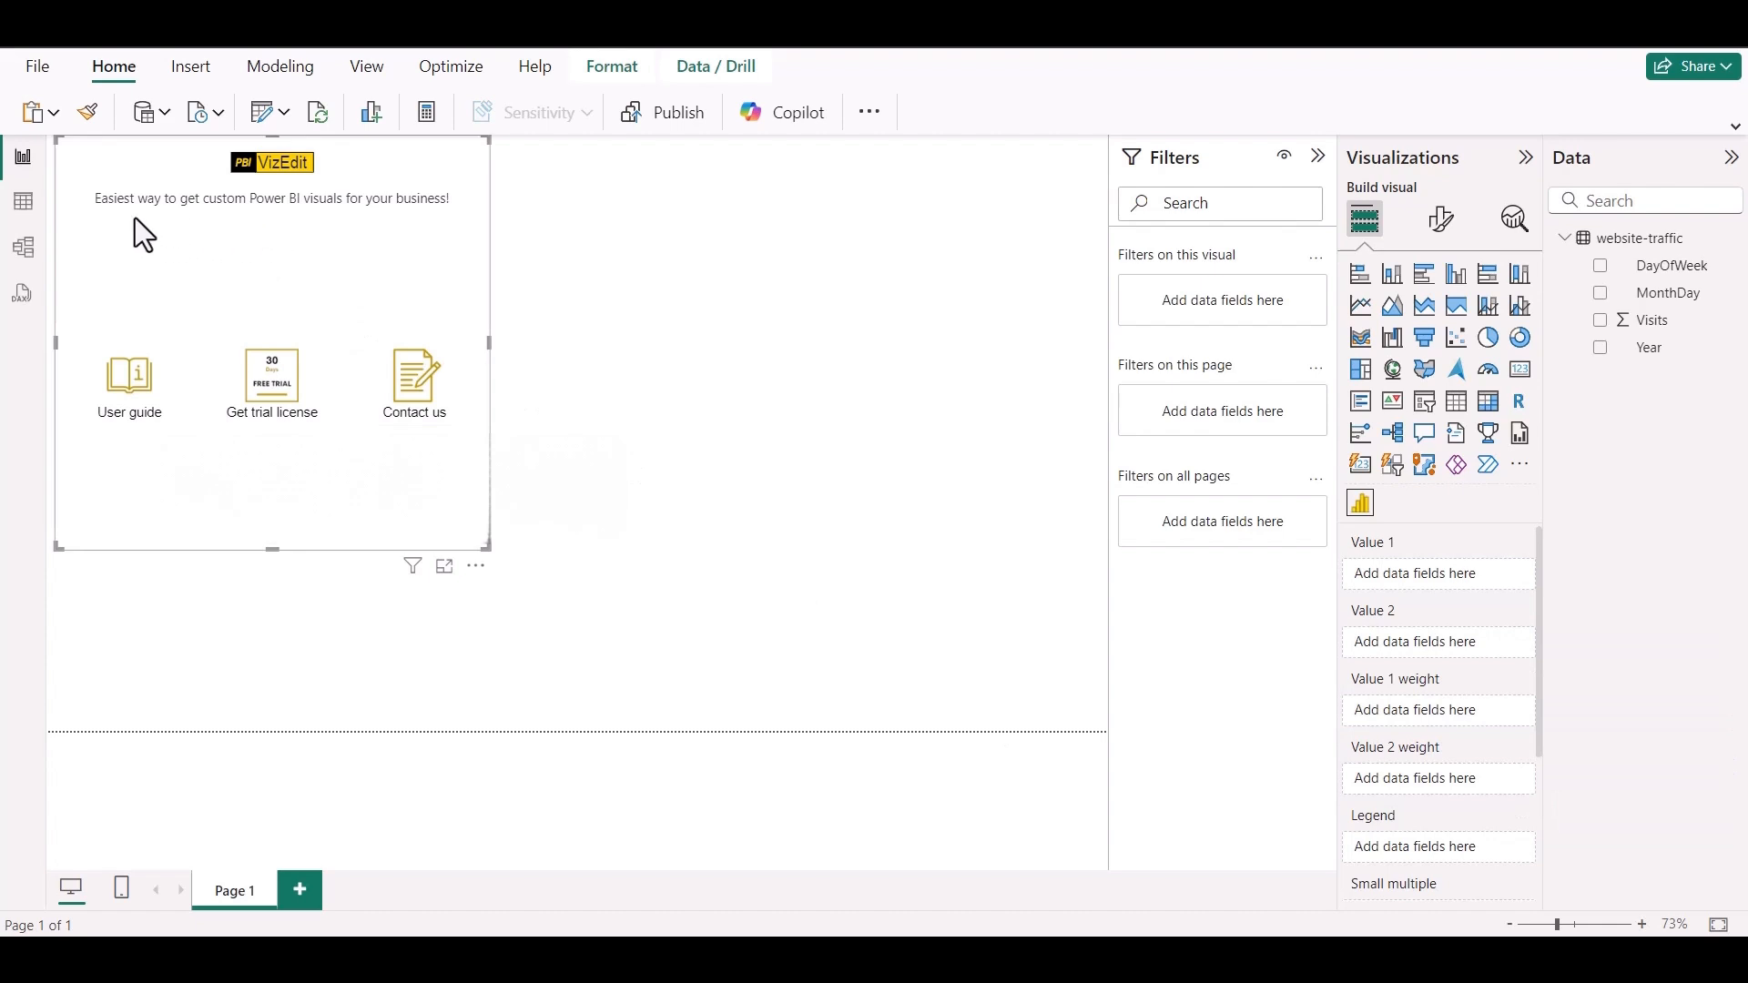
# Step: Assign the Visits field from website-traffic to the visual's Value 1 and set it to Don't summarize
pyautogui.click(22, 202)
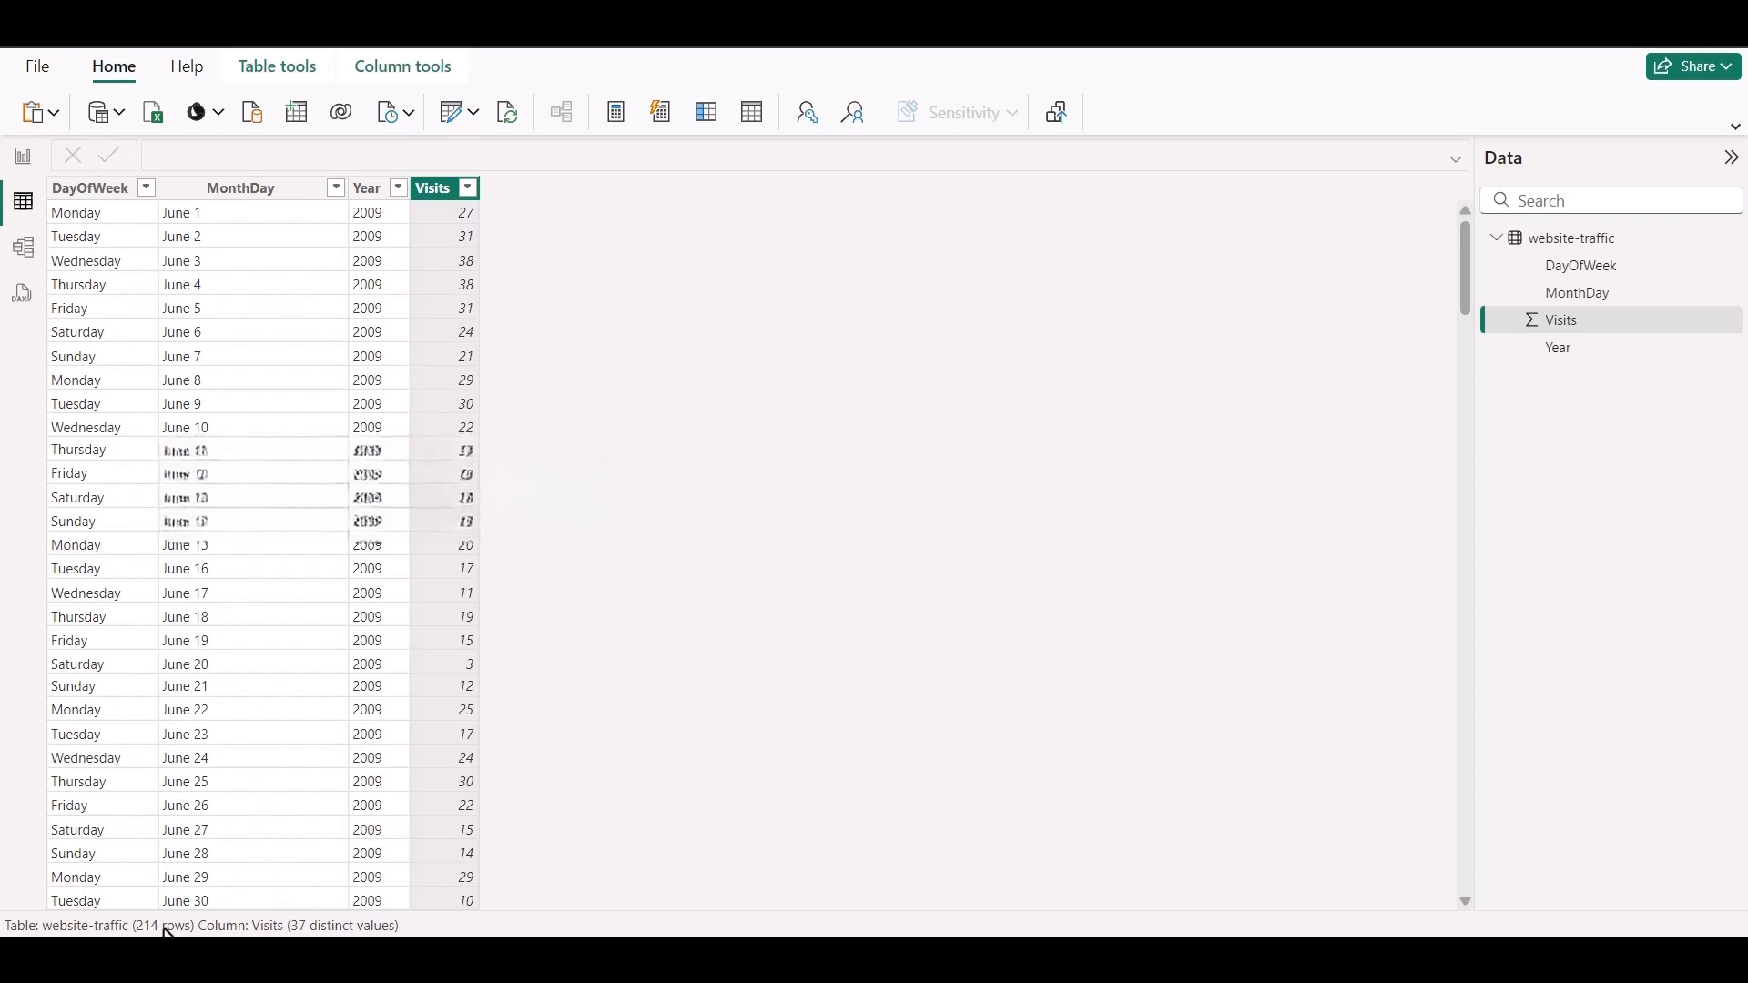
pyautogui.click(23, 157)
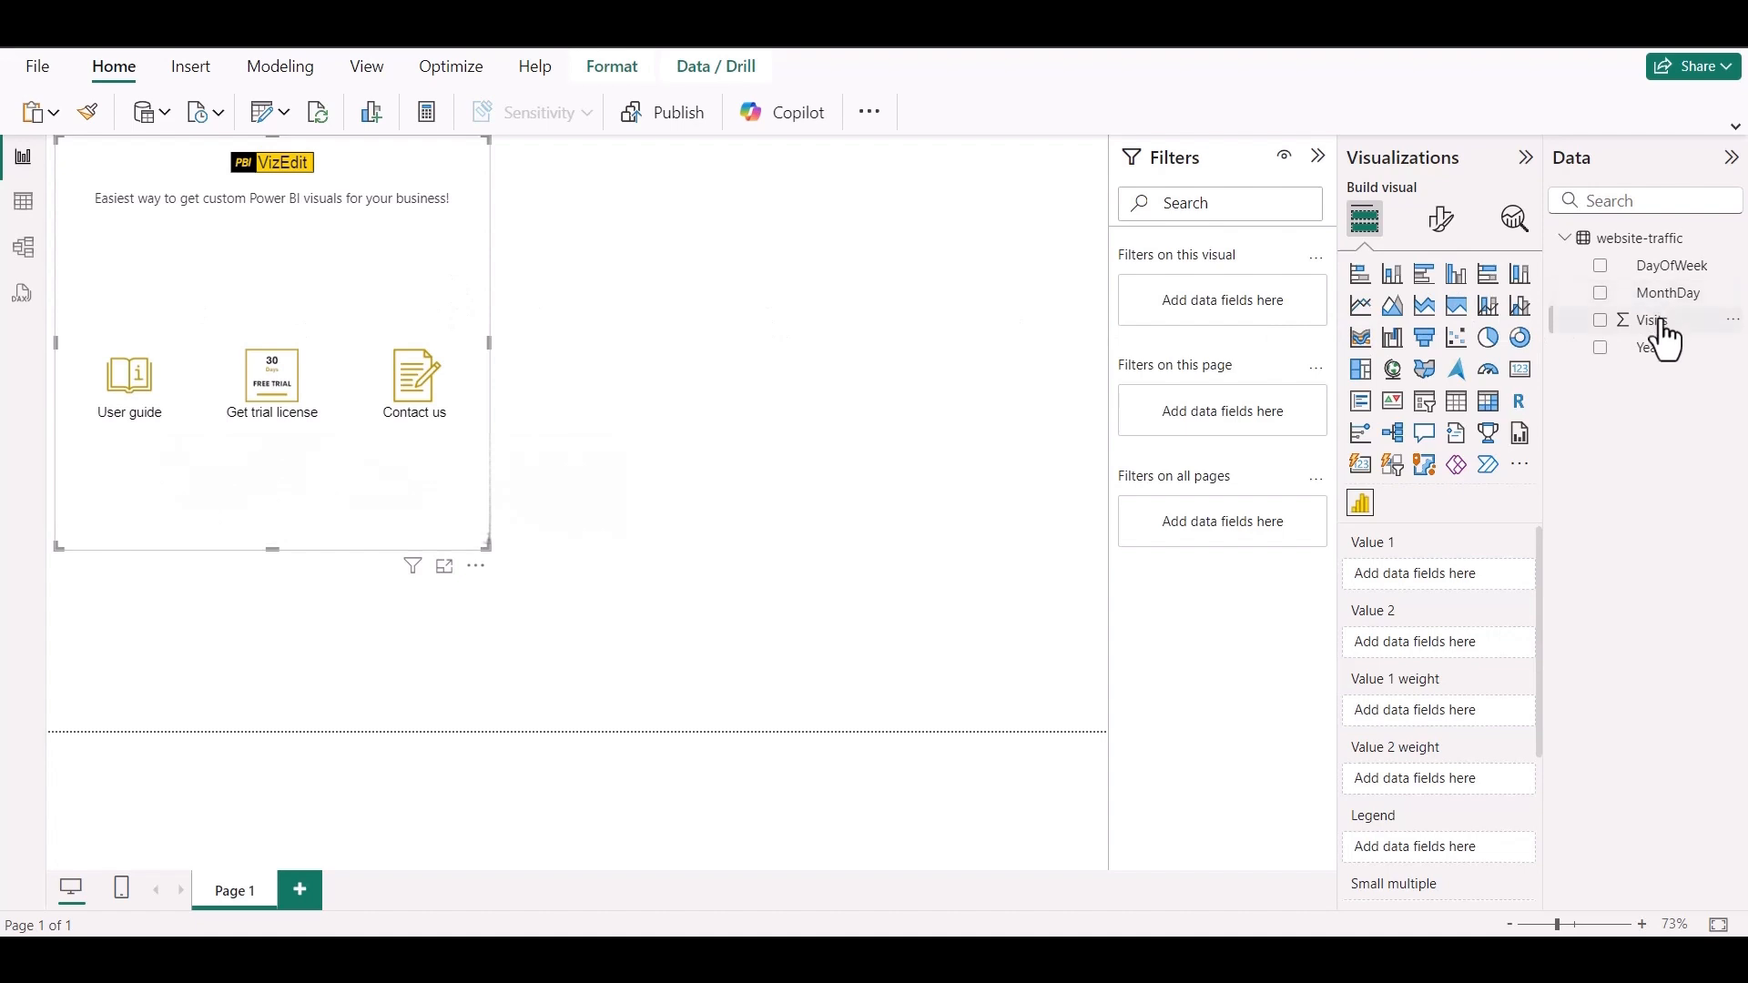
pyautogui.moveTo(1659, 327); pyautogui.dragTo(1462, 581)
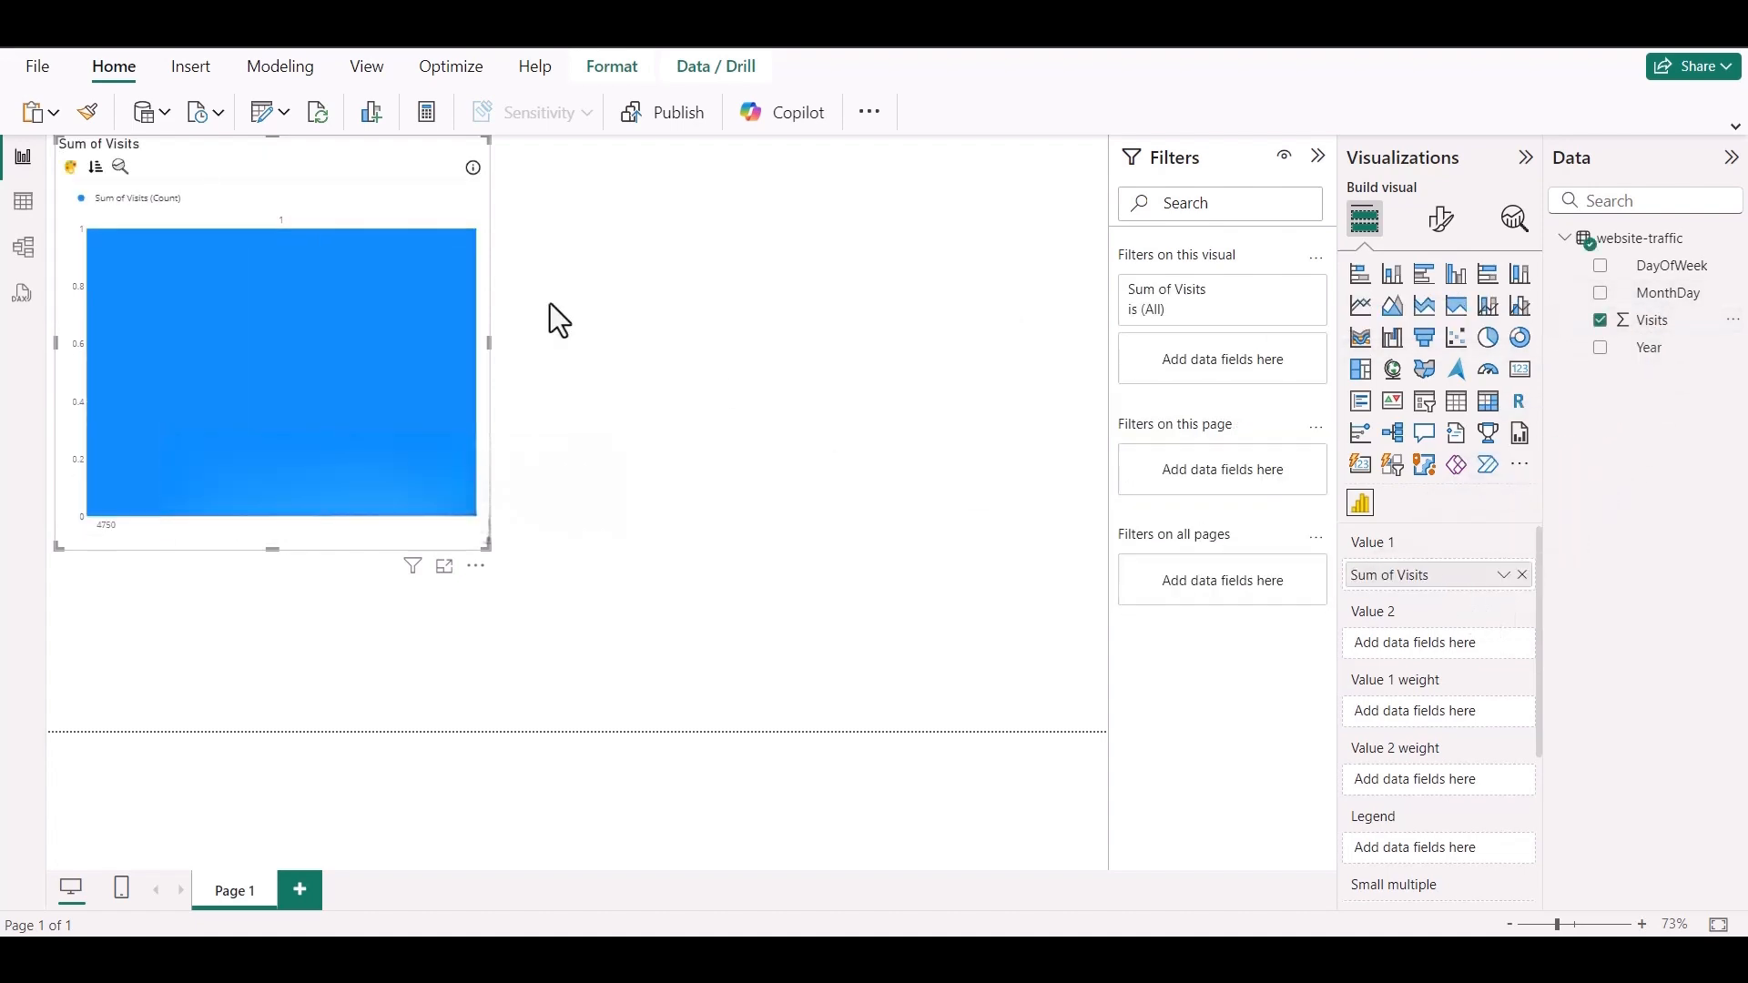
pyautogui.click(1504, 574)
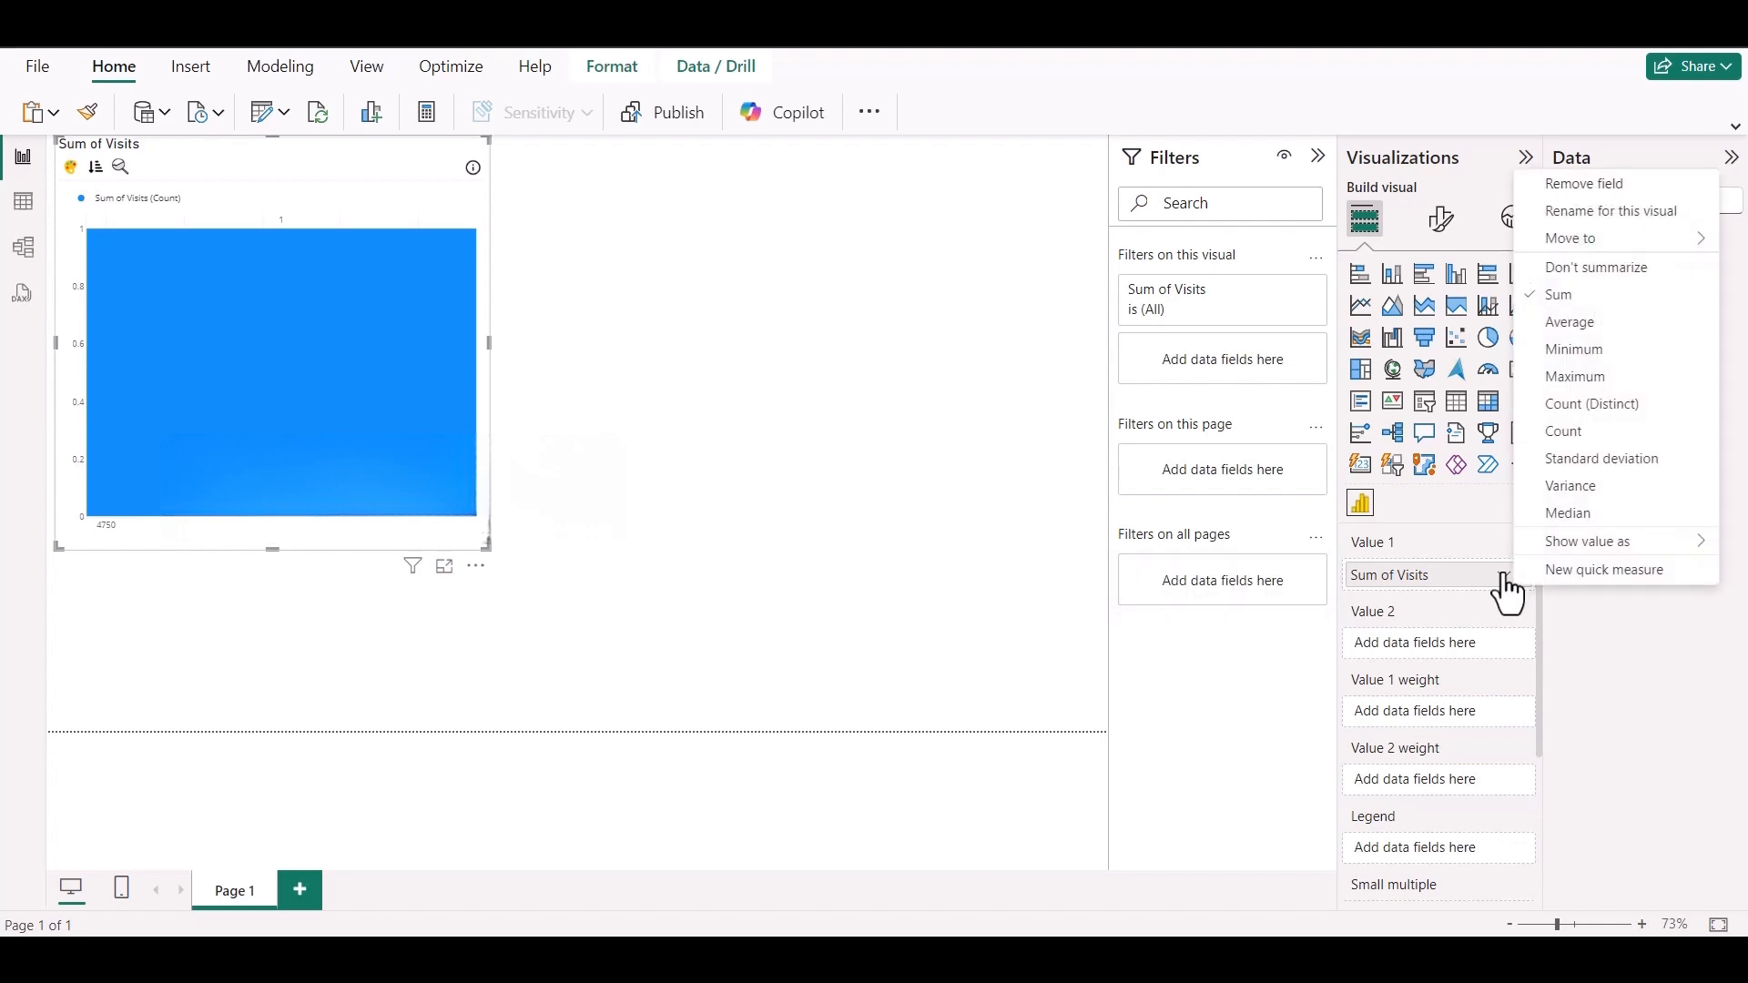
pyautogui.click(1578, 276)
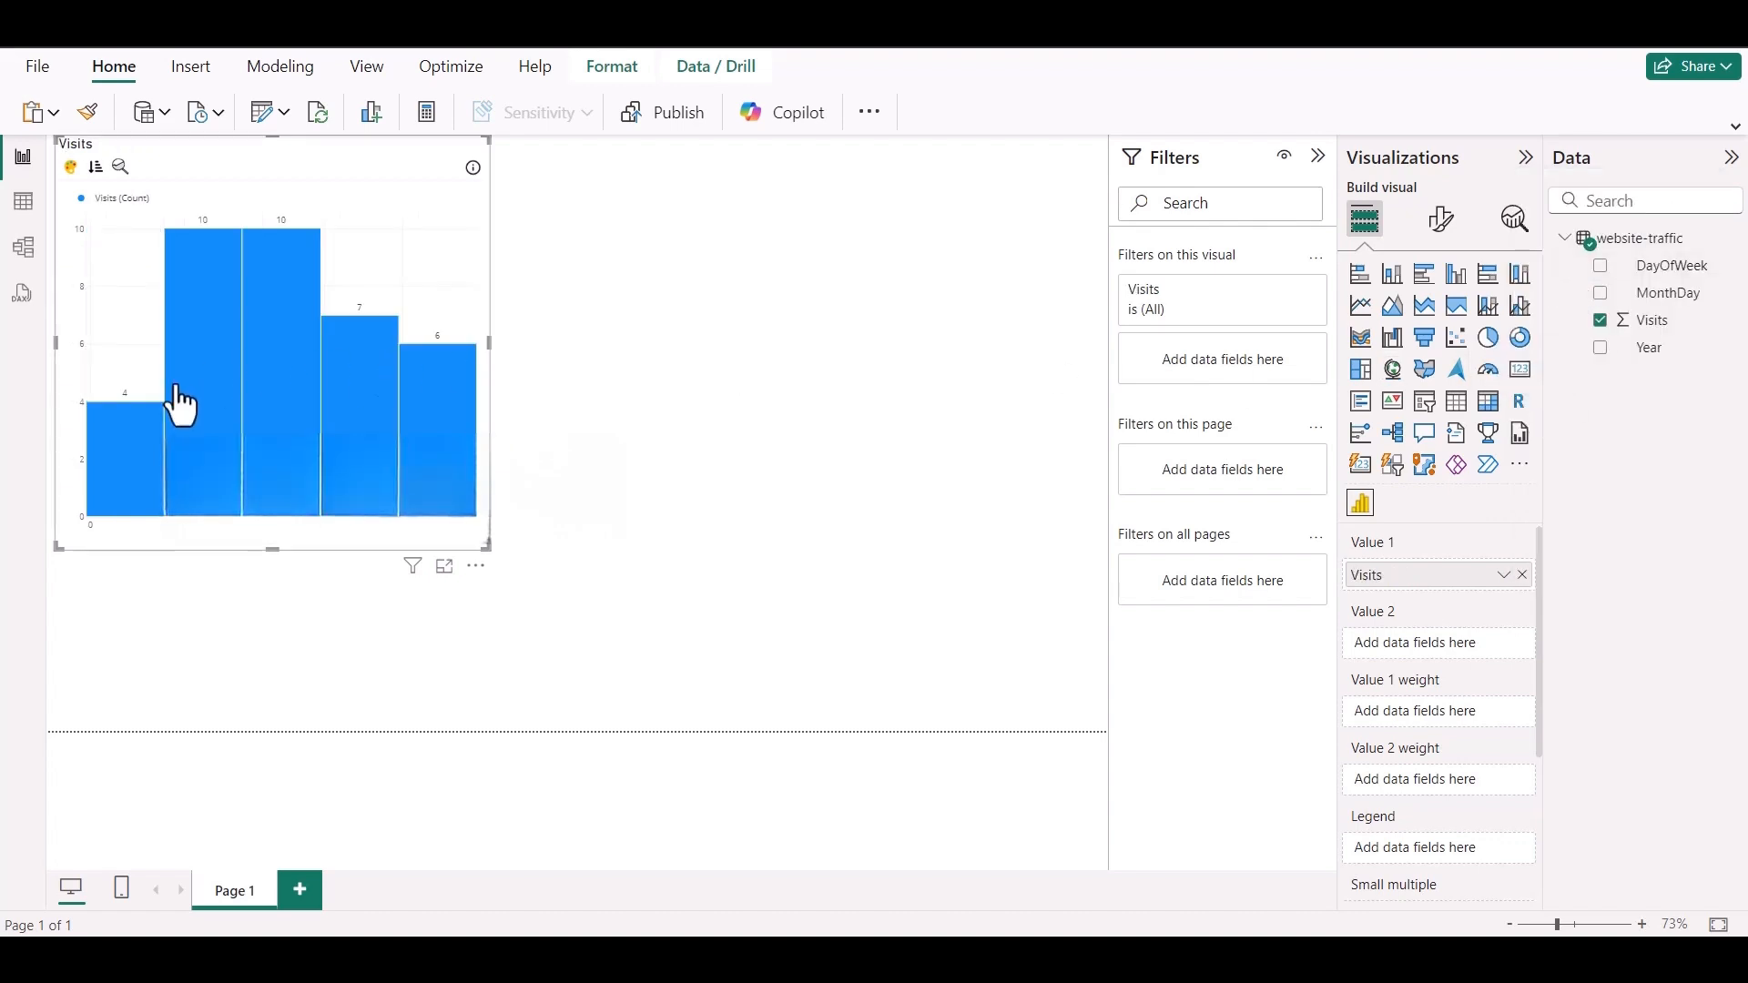
# Step: Compare the histogram's bin counts with the row count and distinct Visits values in the website-traffic table
pyautogui.moveTo(403, 382)
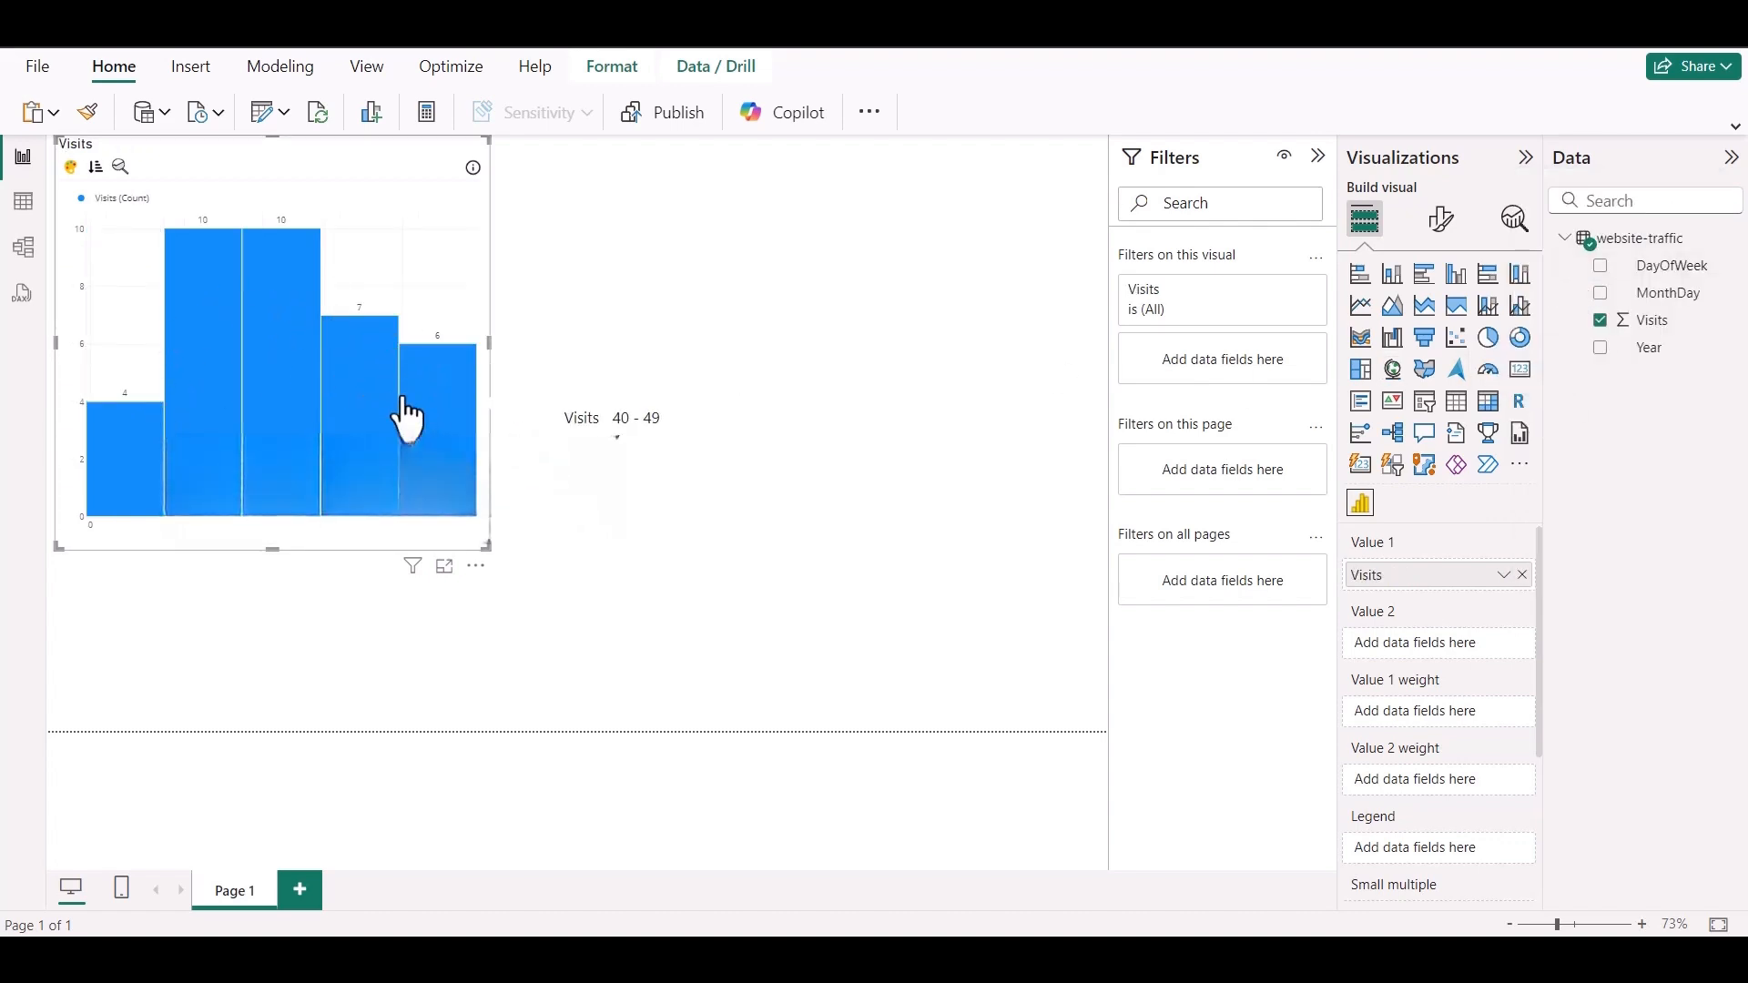
pyautogui.moveTo(119, 418)
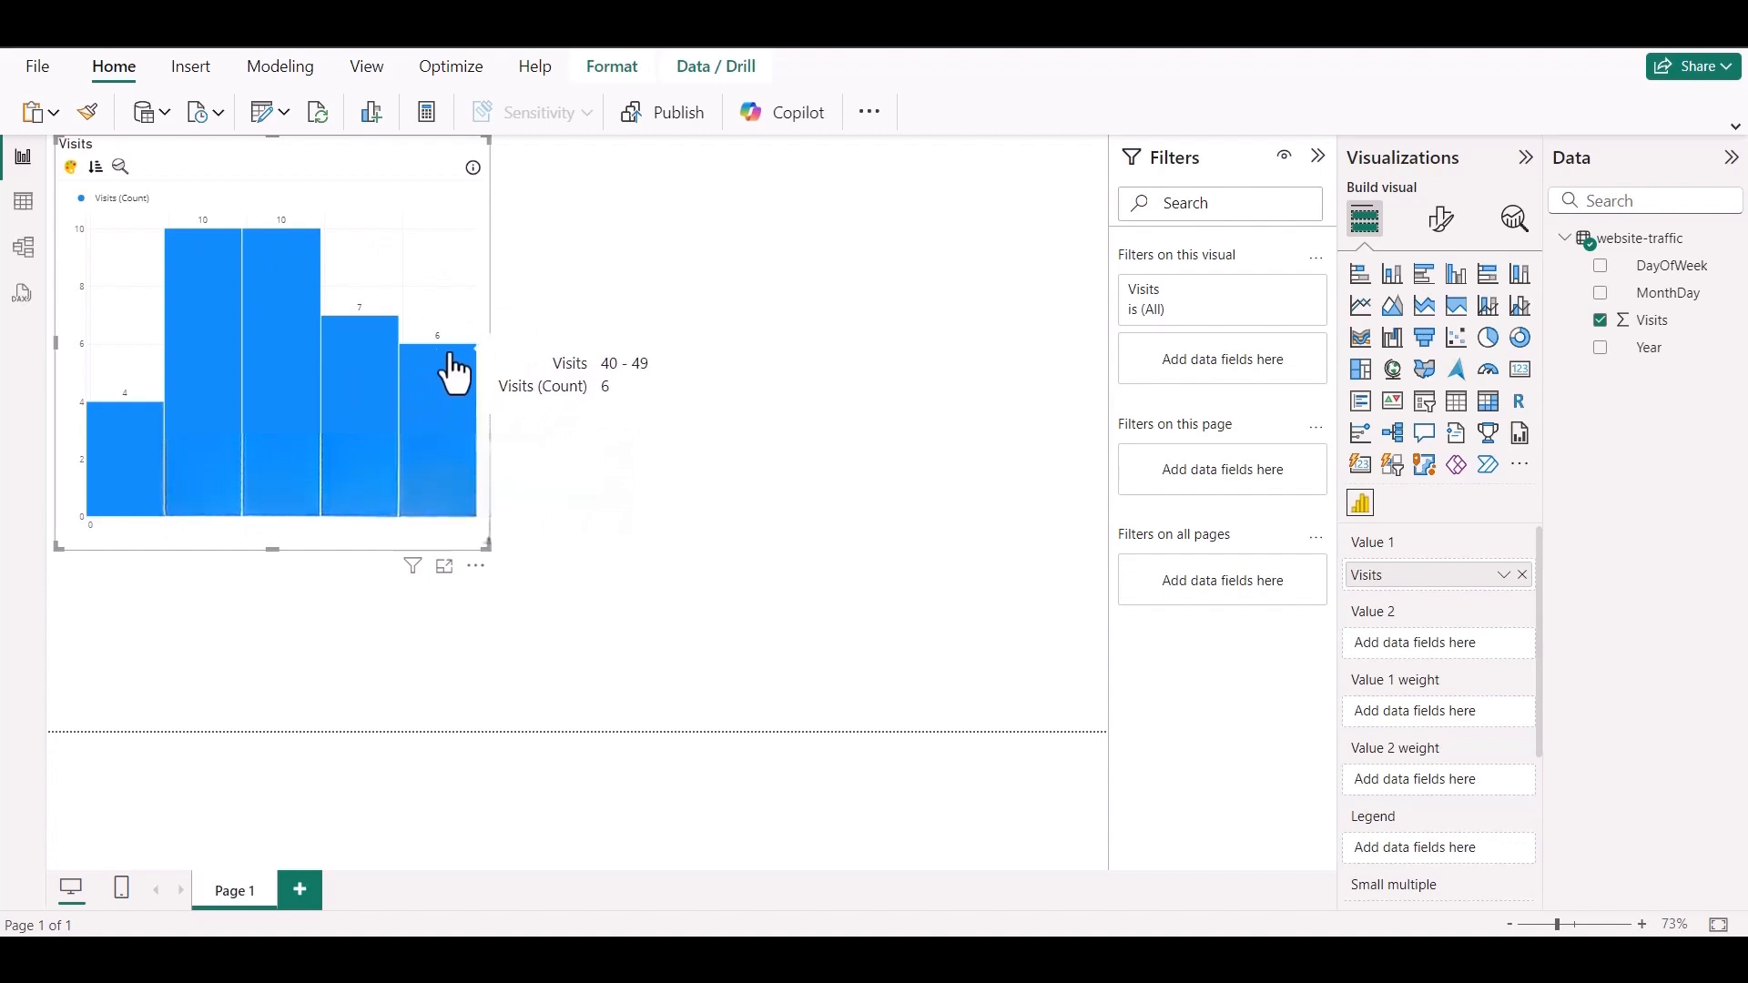
pyautogui.click(25, 208)
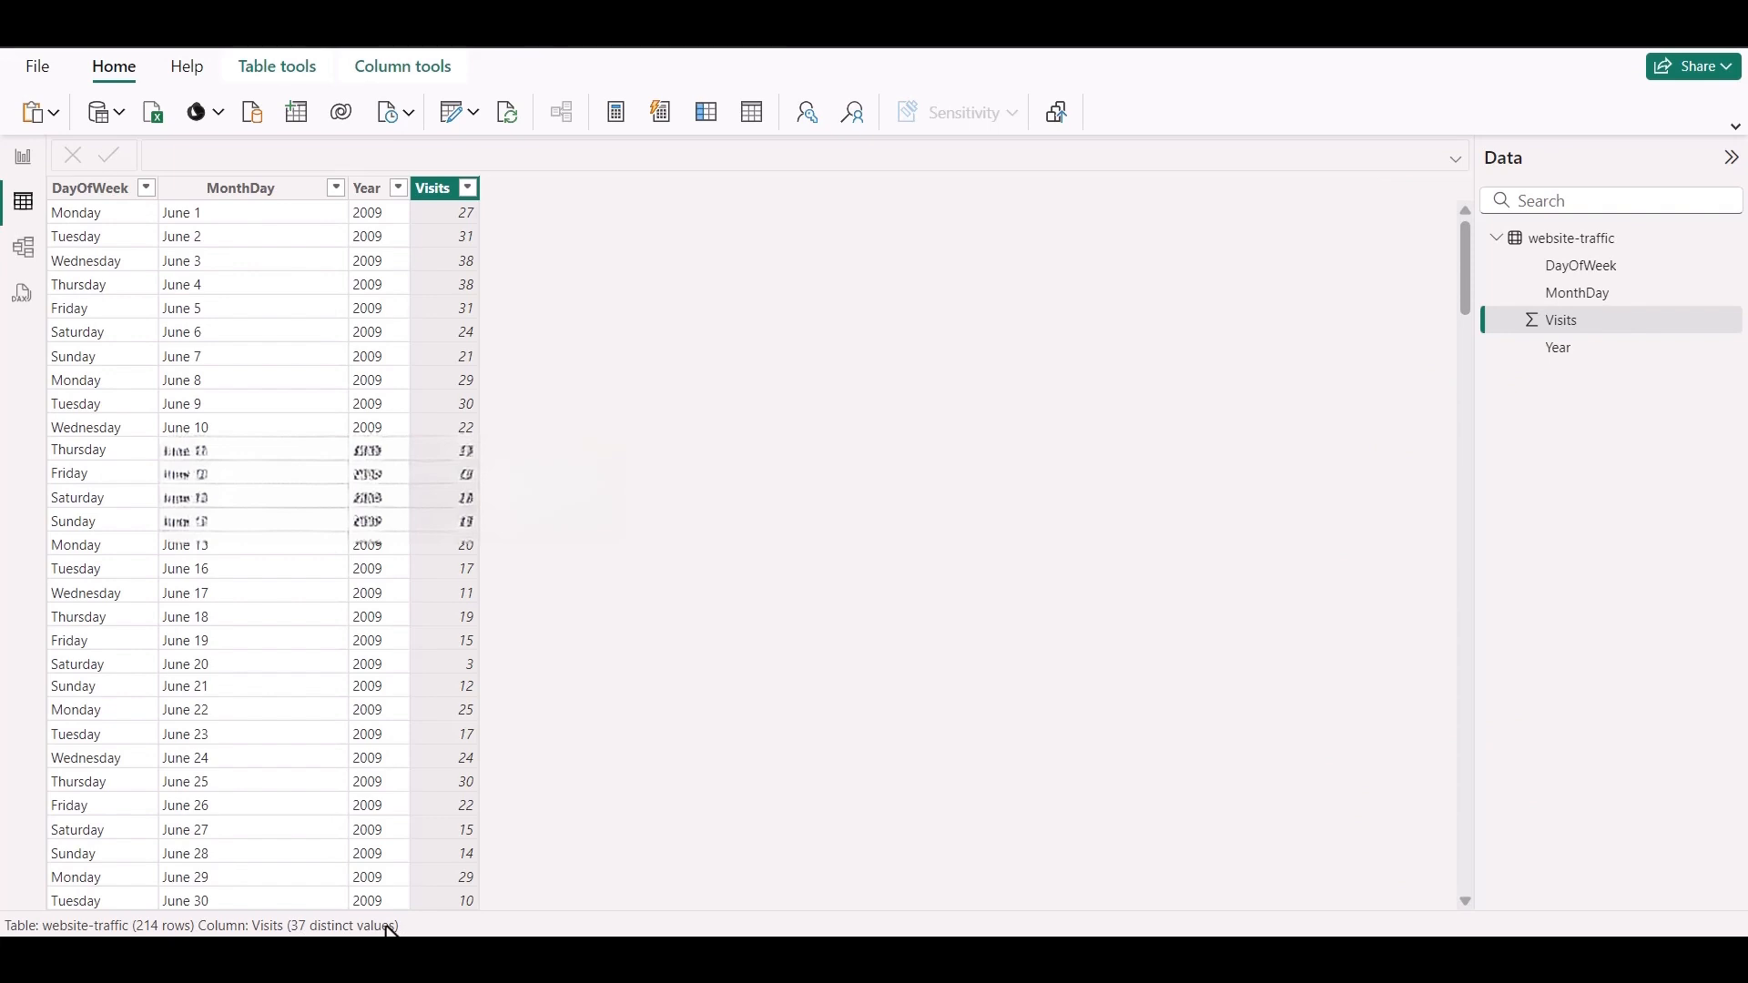
pyautogui.click(22, 160)
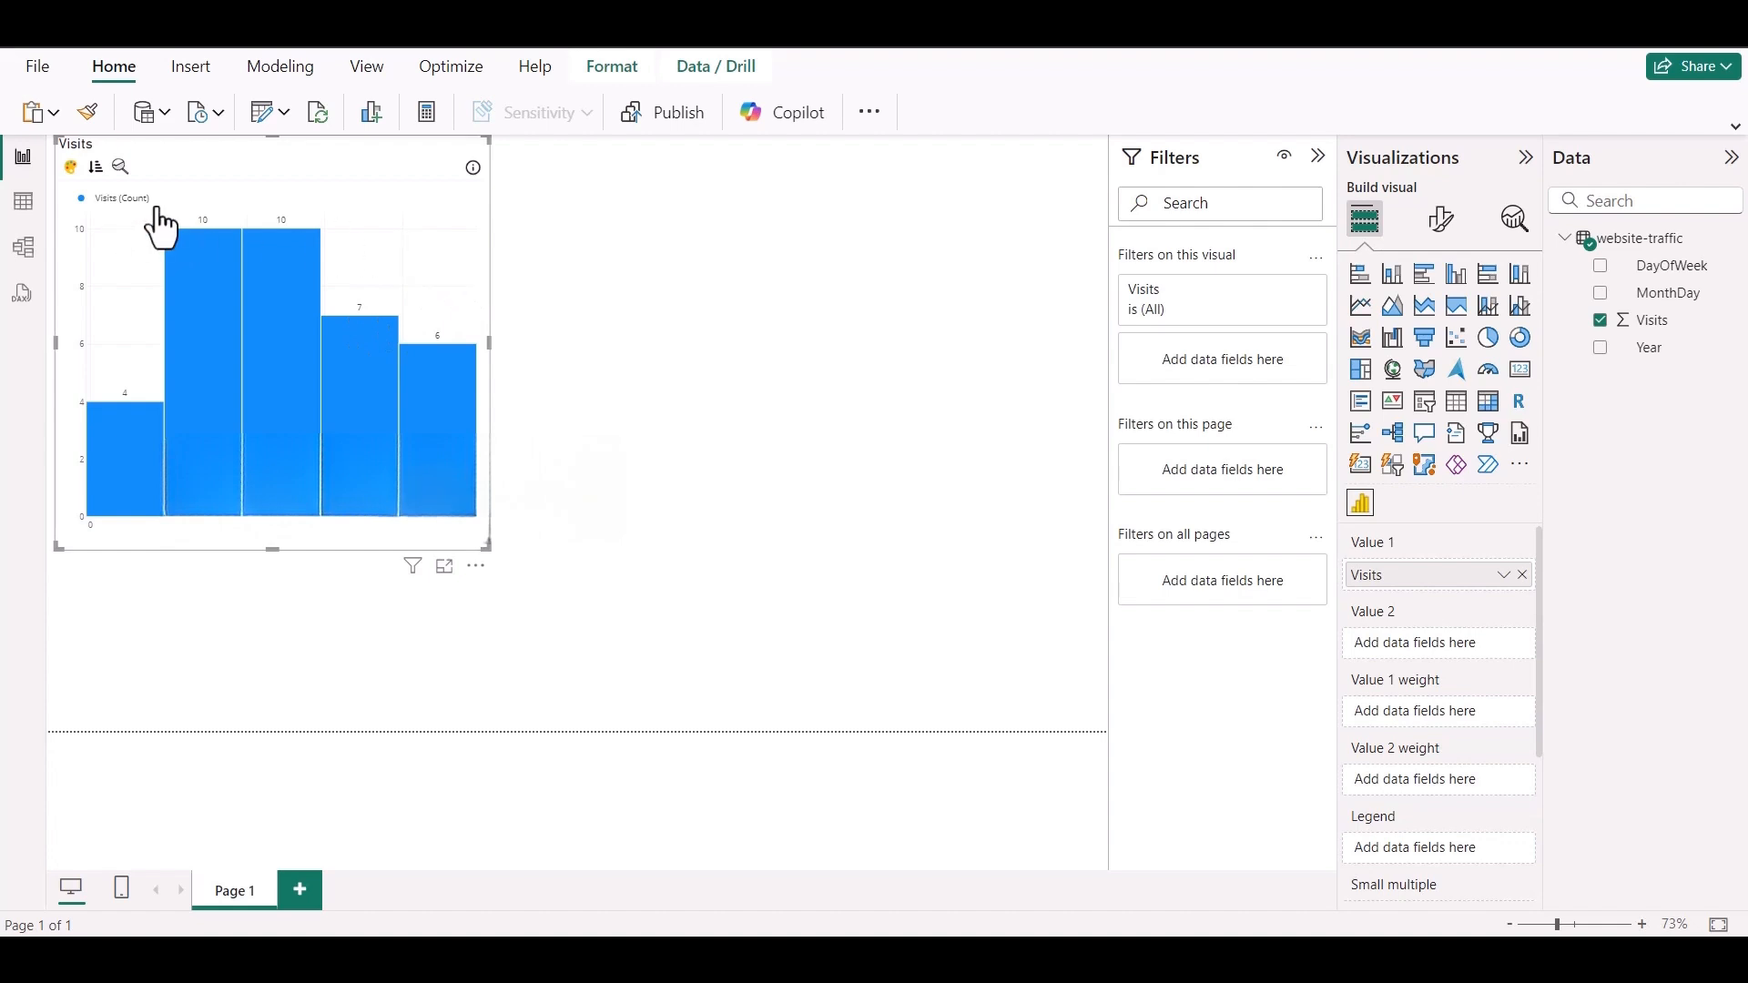
pyautogui.click(40, 205)
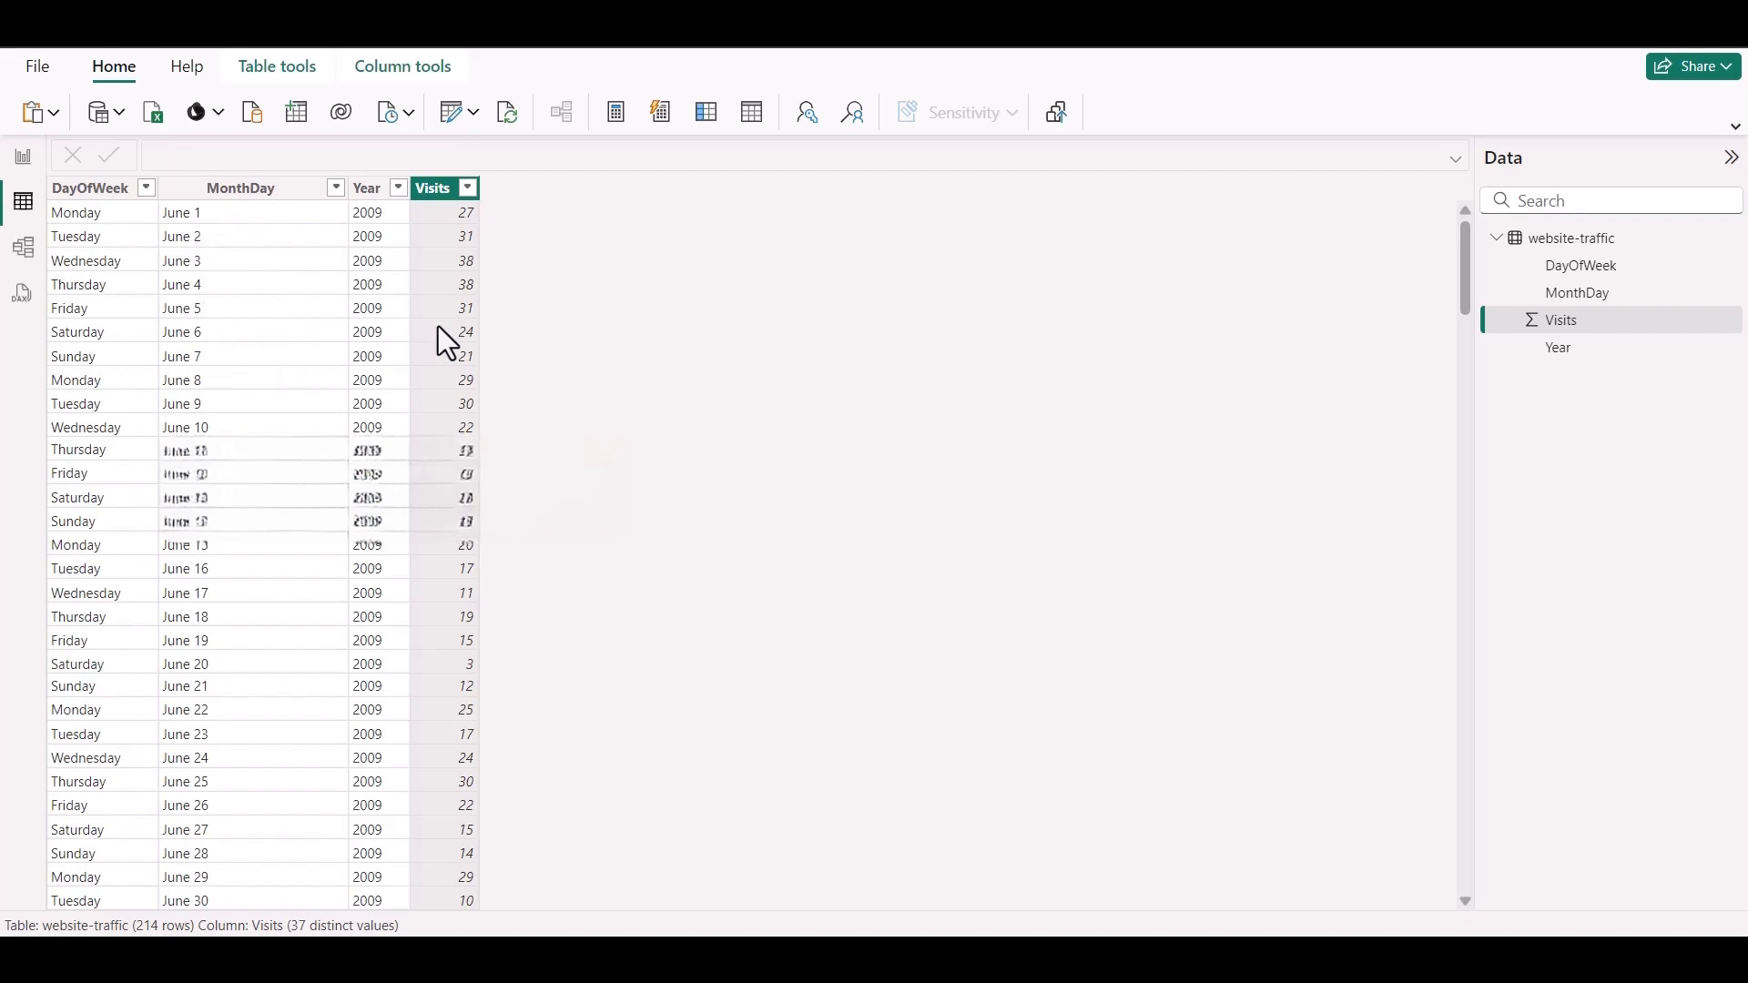
pyautogui.click(23, 157)
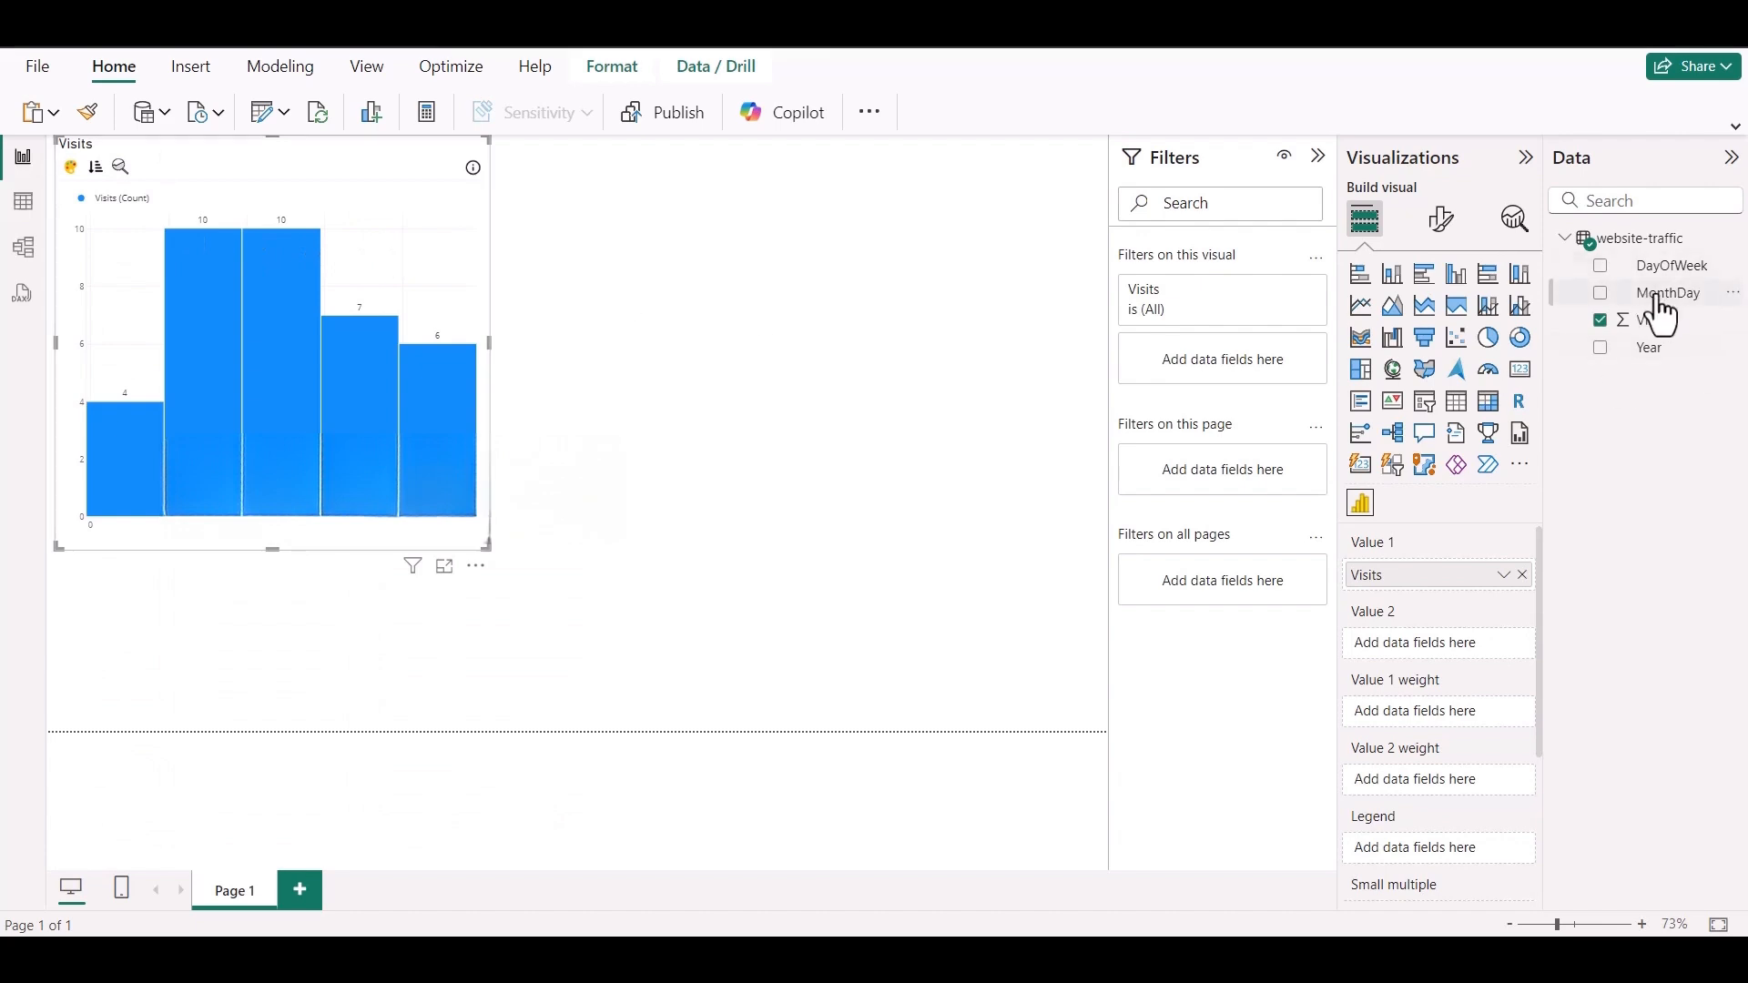
# Step: Try MonthDay as the histogram's UnSummarize By field, and remove it again
pyautogui.scroll(-3, 1462, 627)
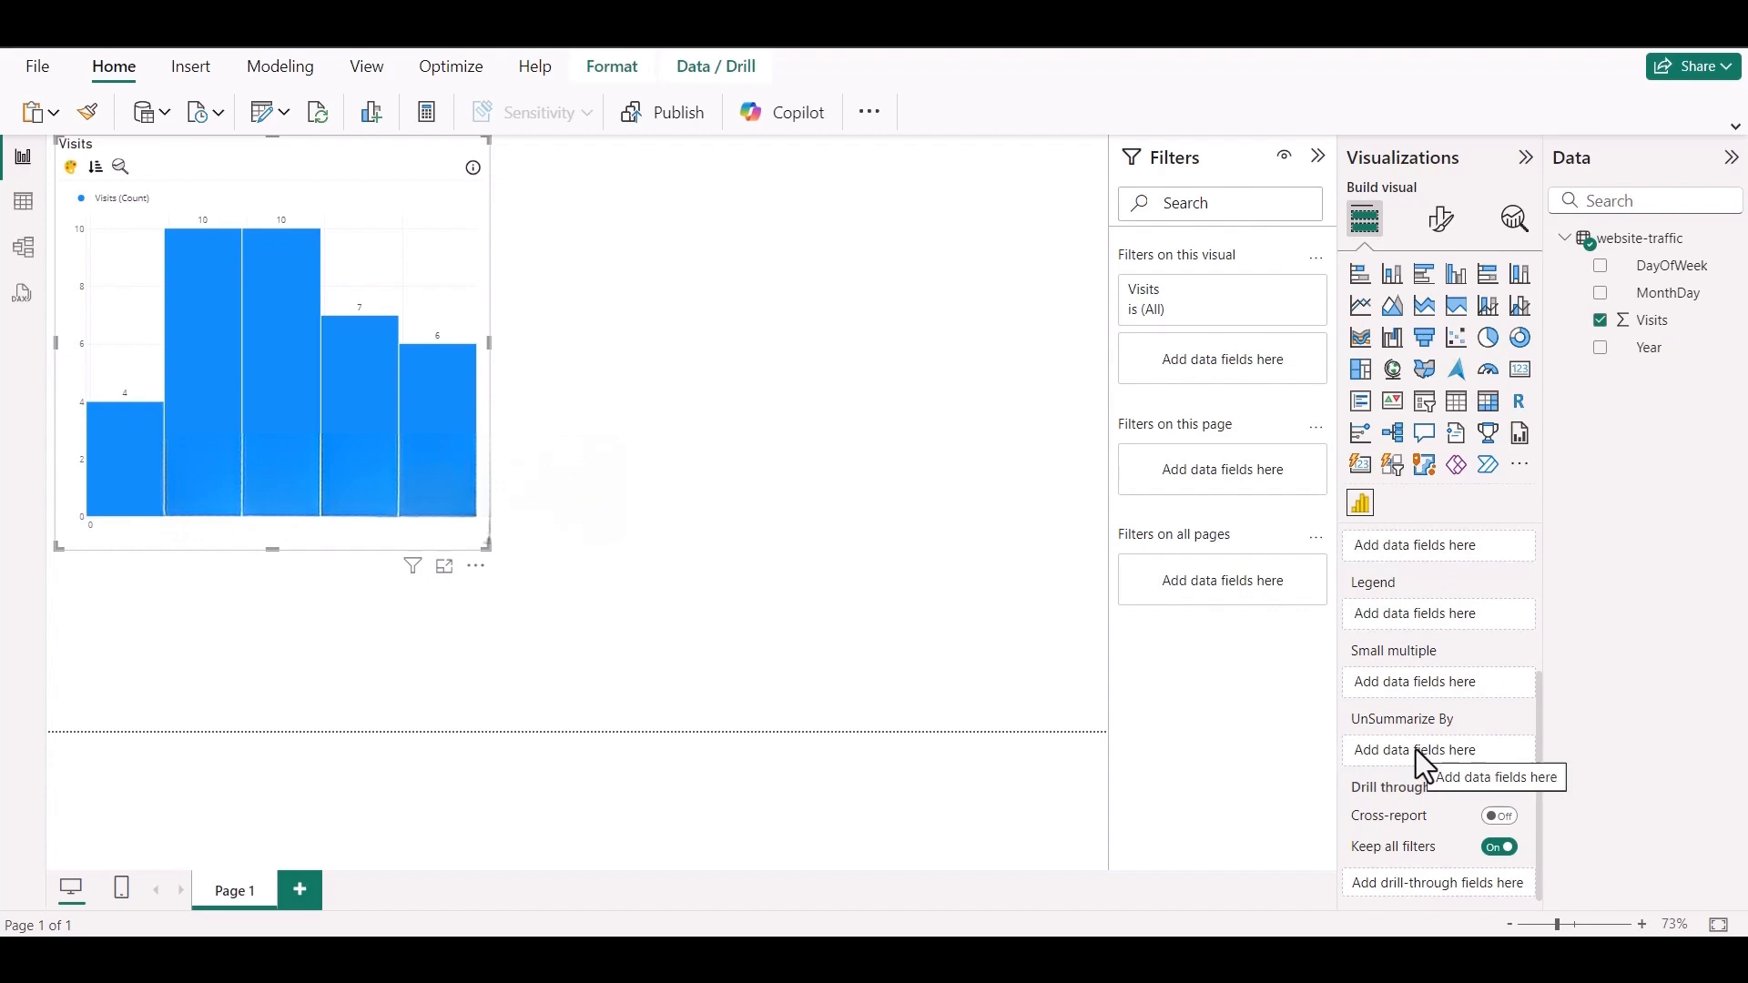
pyautogui.moveTo(1416, 722)
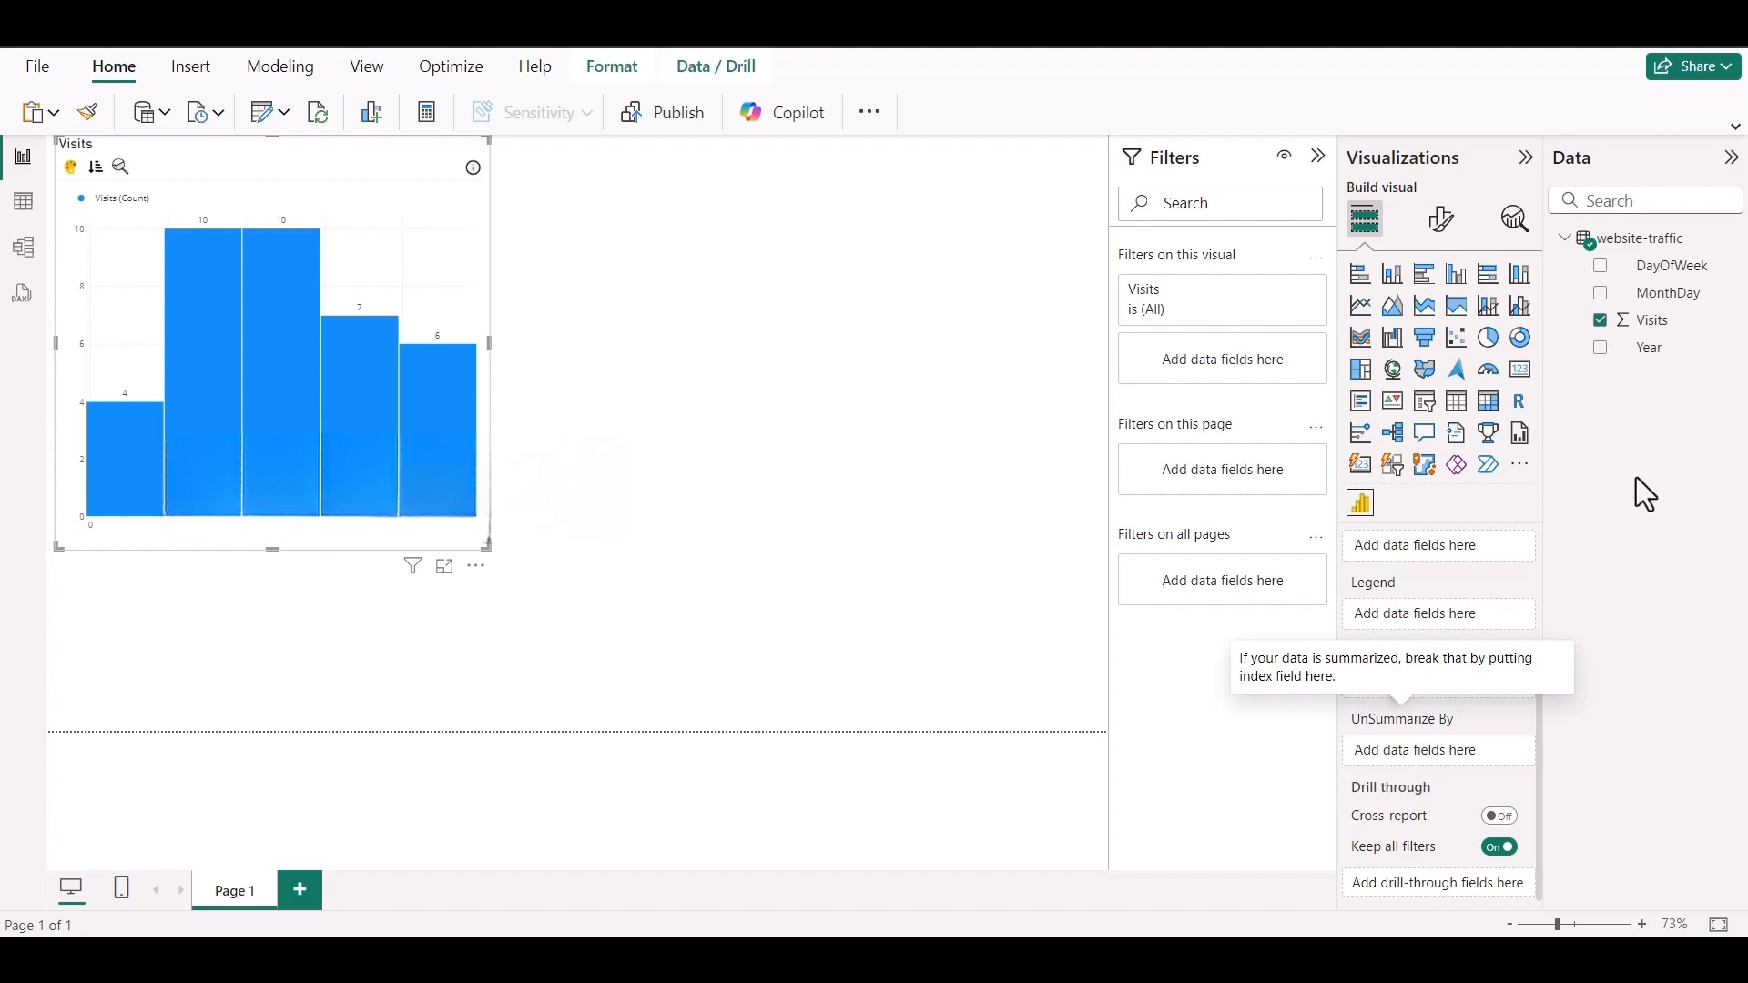
pyautogui.moveTo(1673, 294); pyautogui.dragTo(1475, 773)
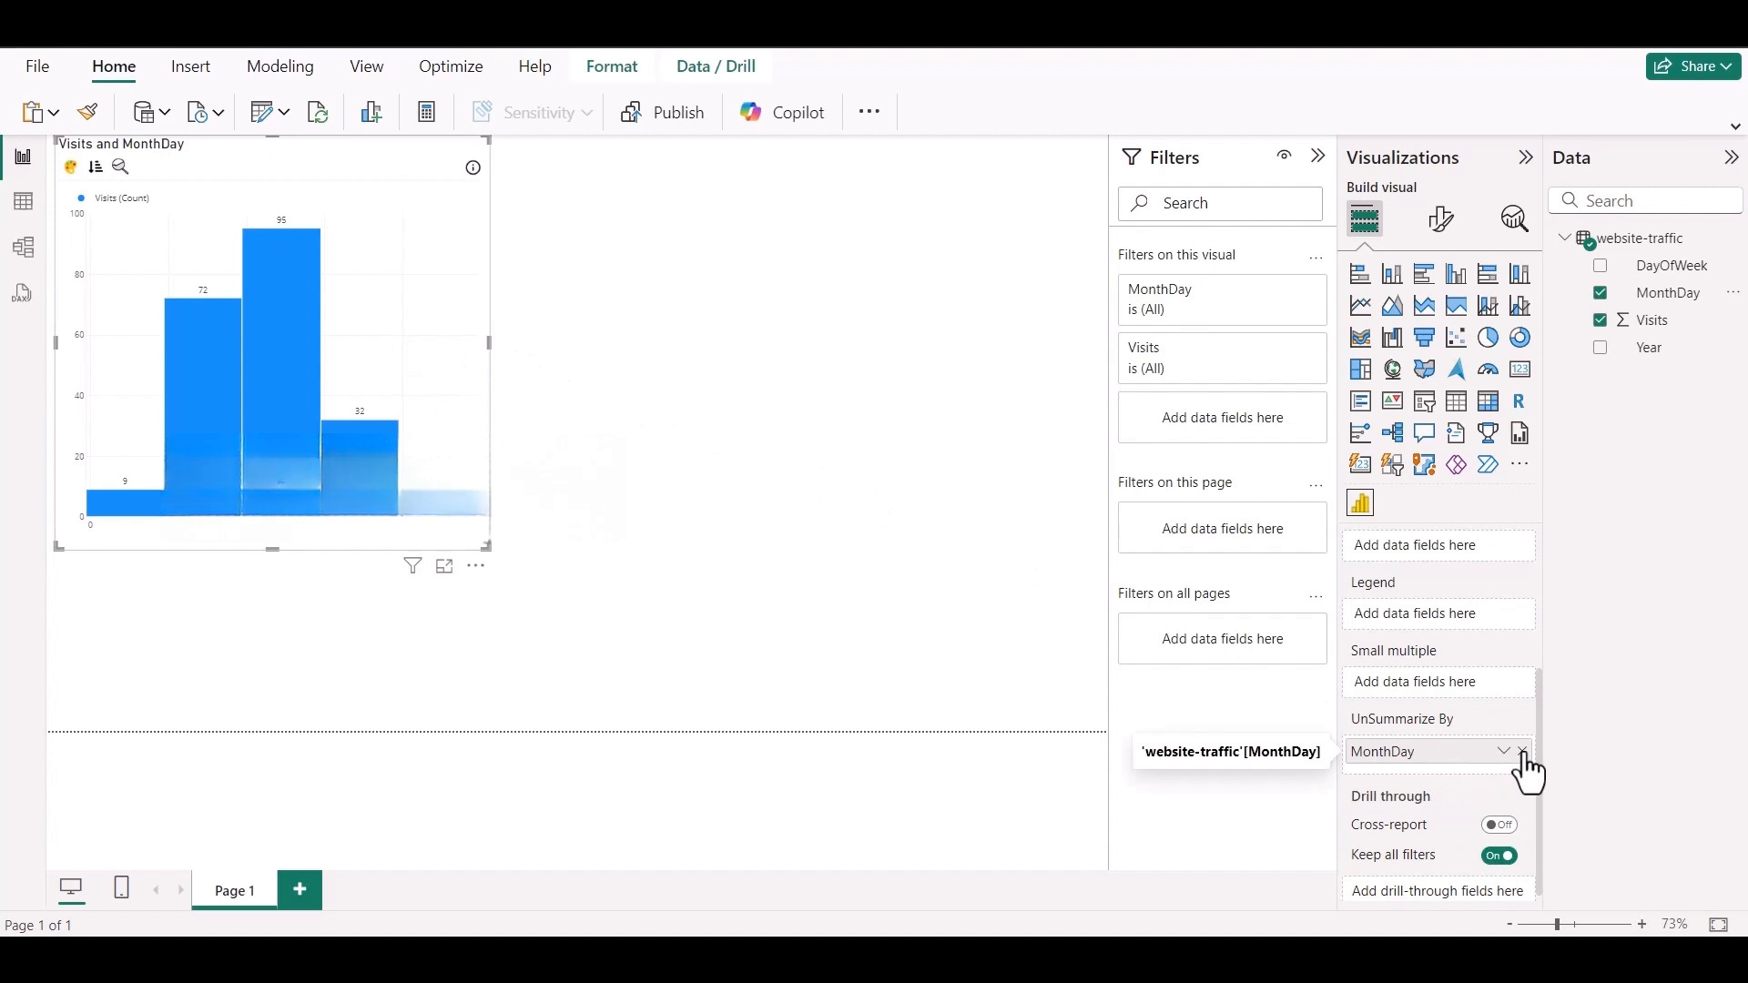
pyautogui.click(1522, 752)
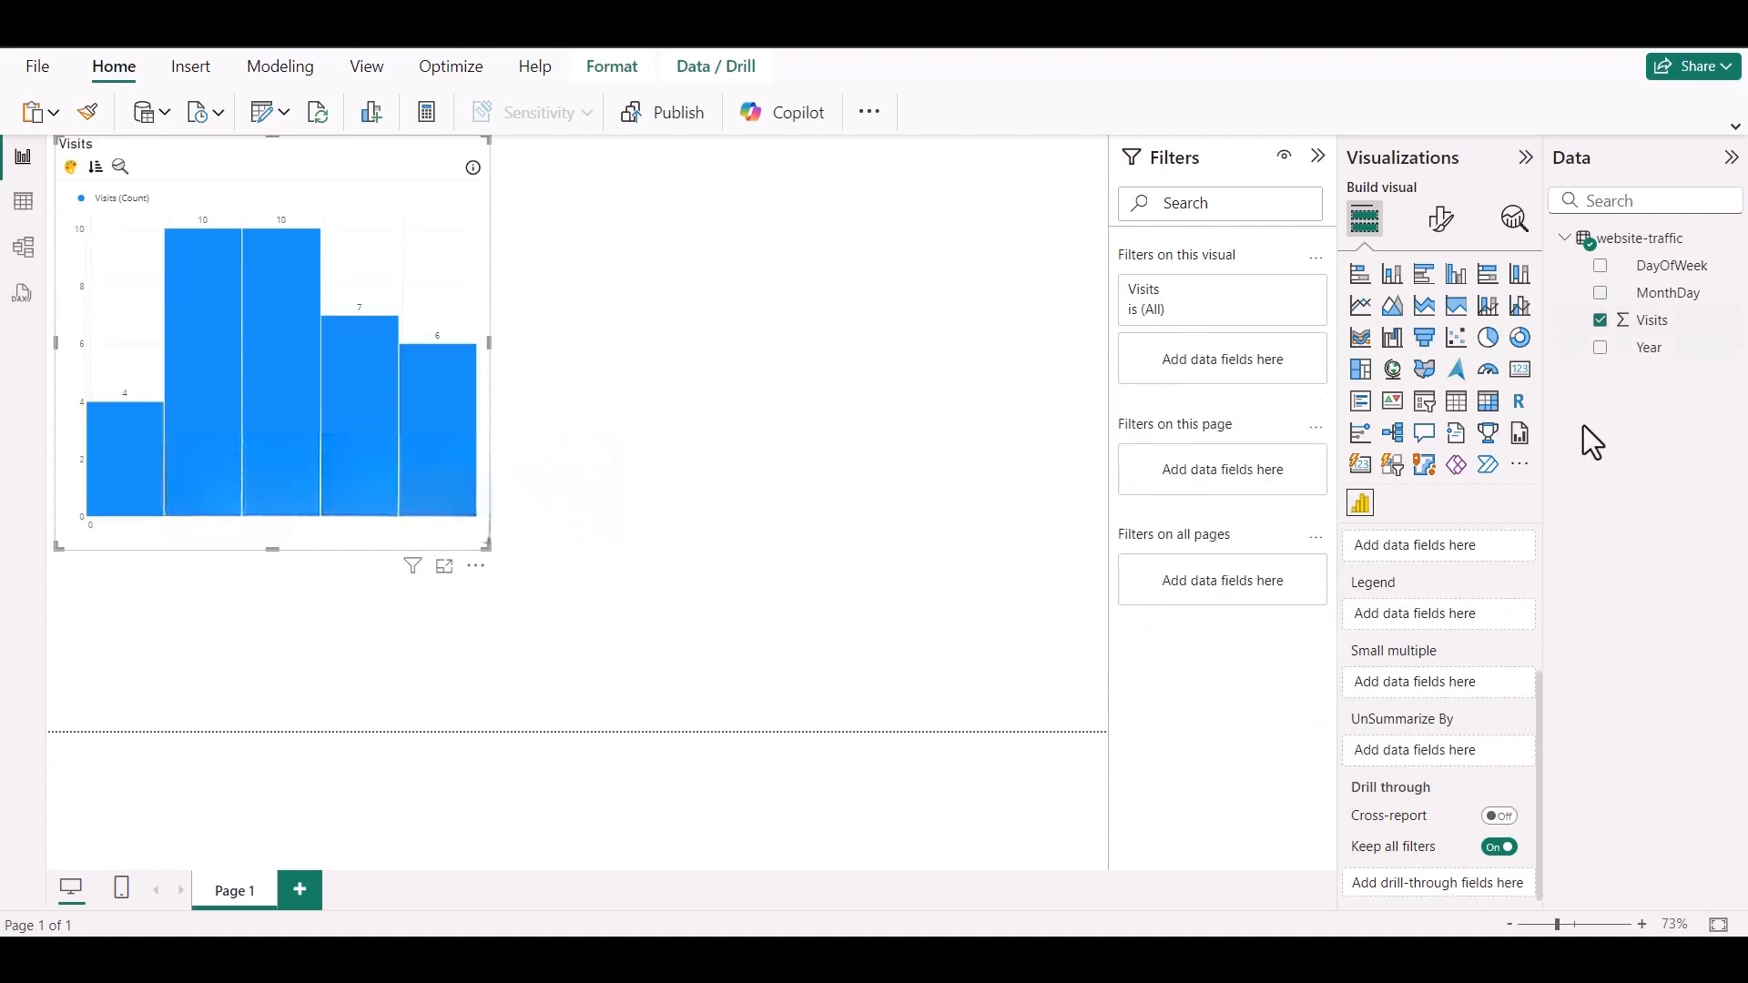
# Step: Open the website-traffic table in Power Query Editor and add an index column starting from 1
pyautogui.click(23, 202)
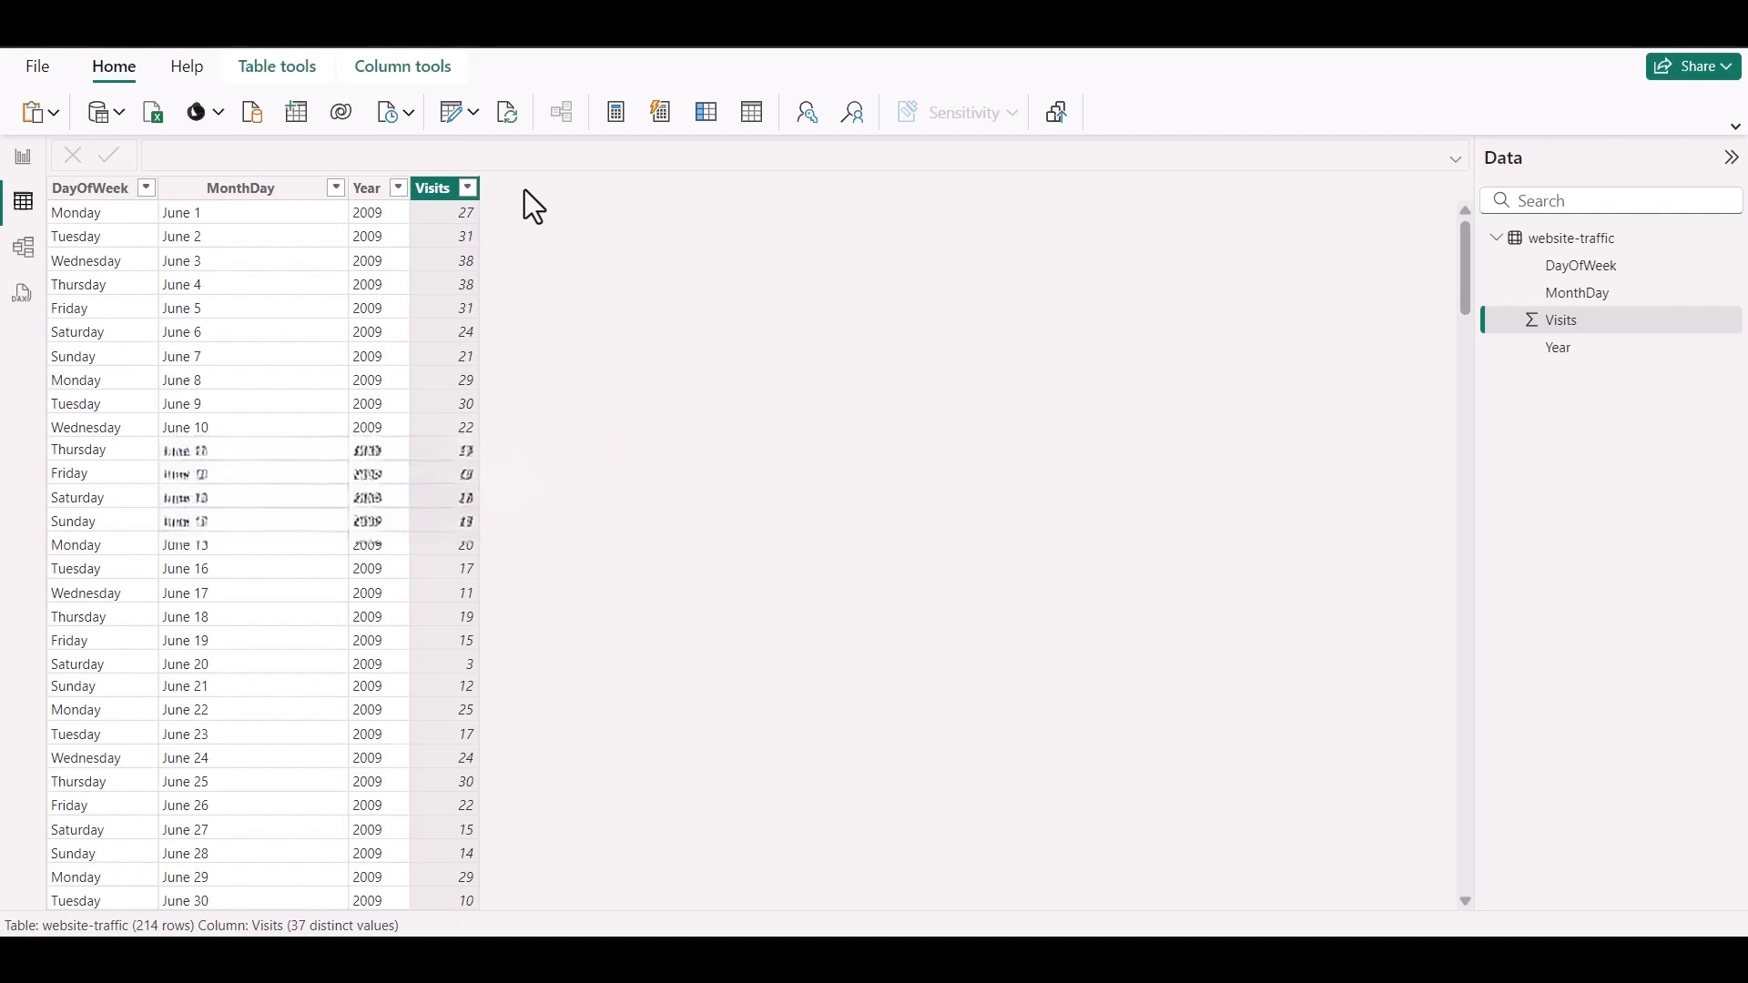
pyautogui.click(453, 113)
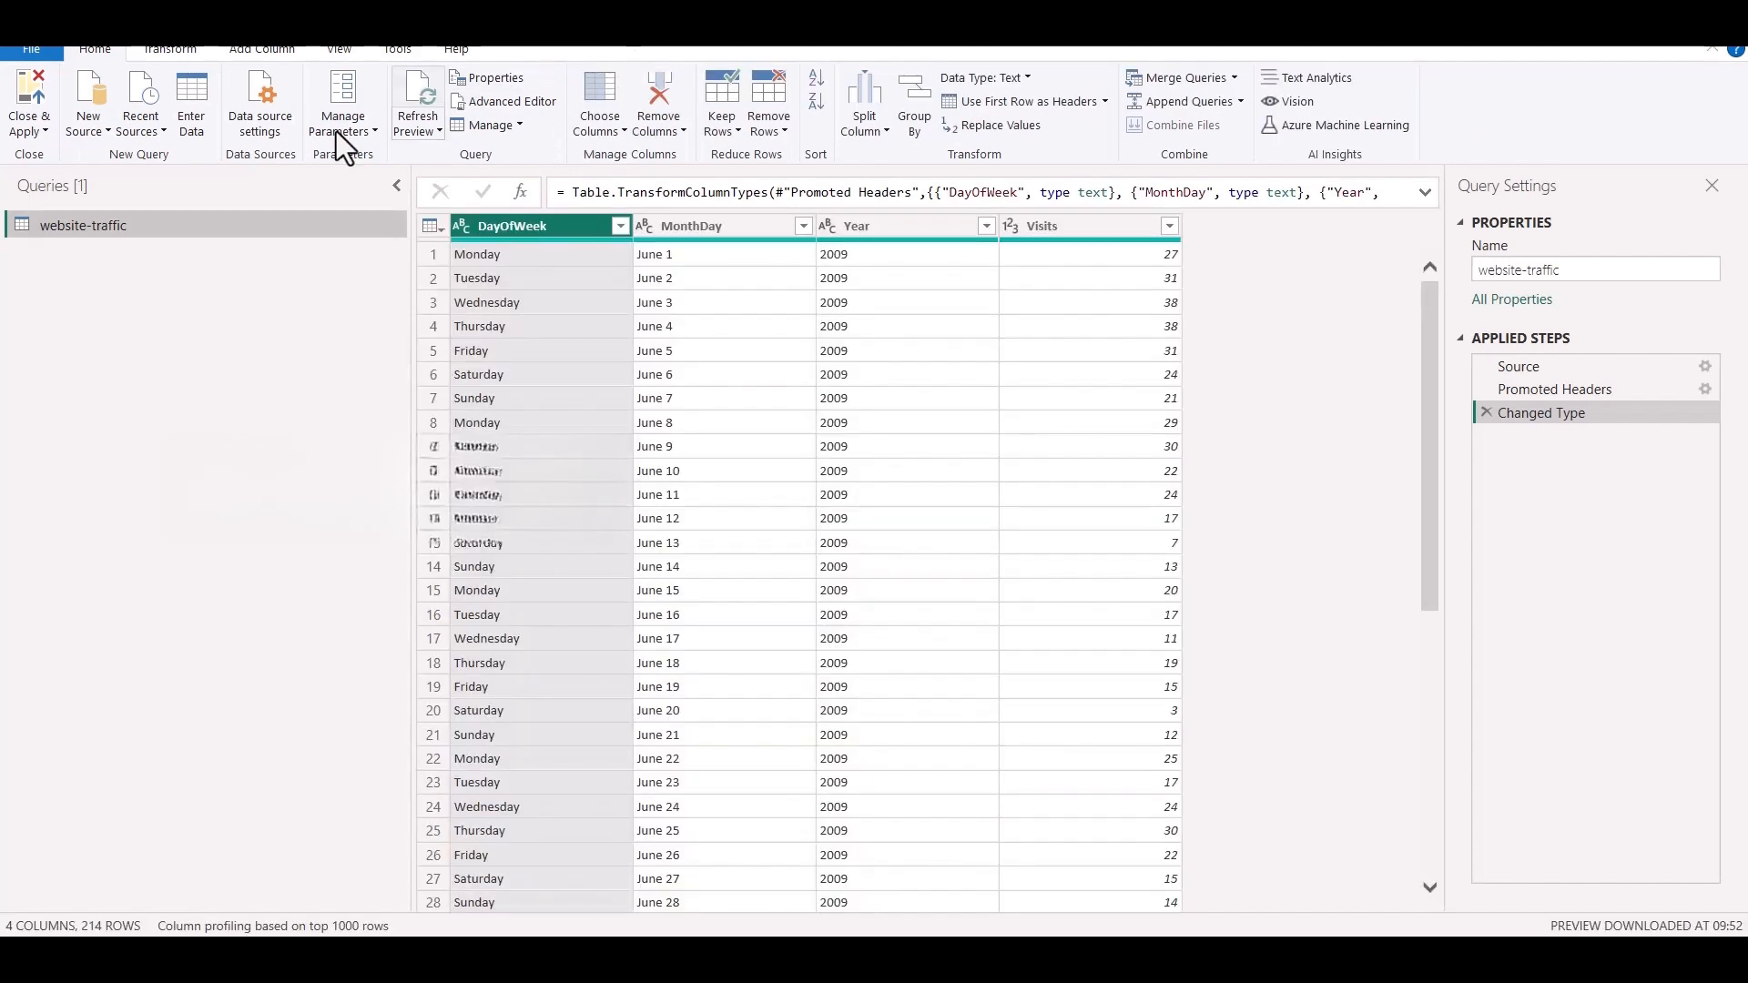
pyautogui.click(242, 55)
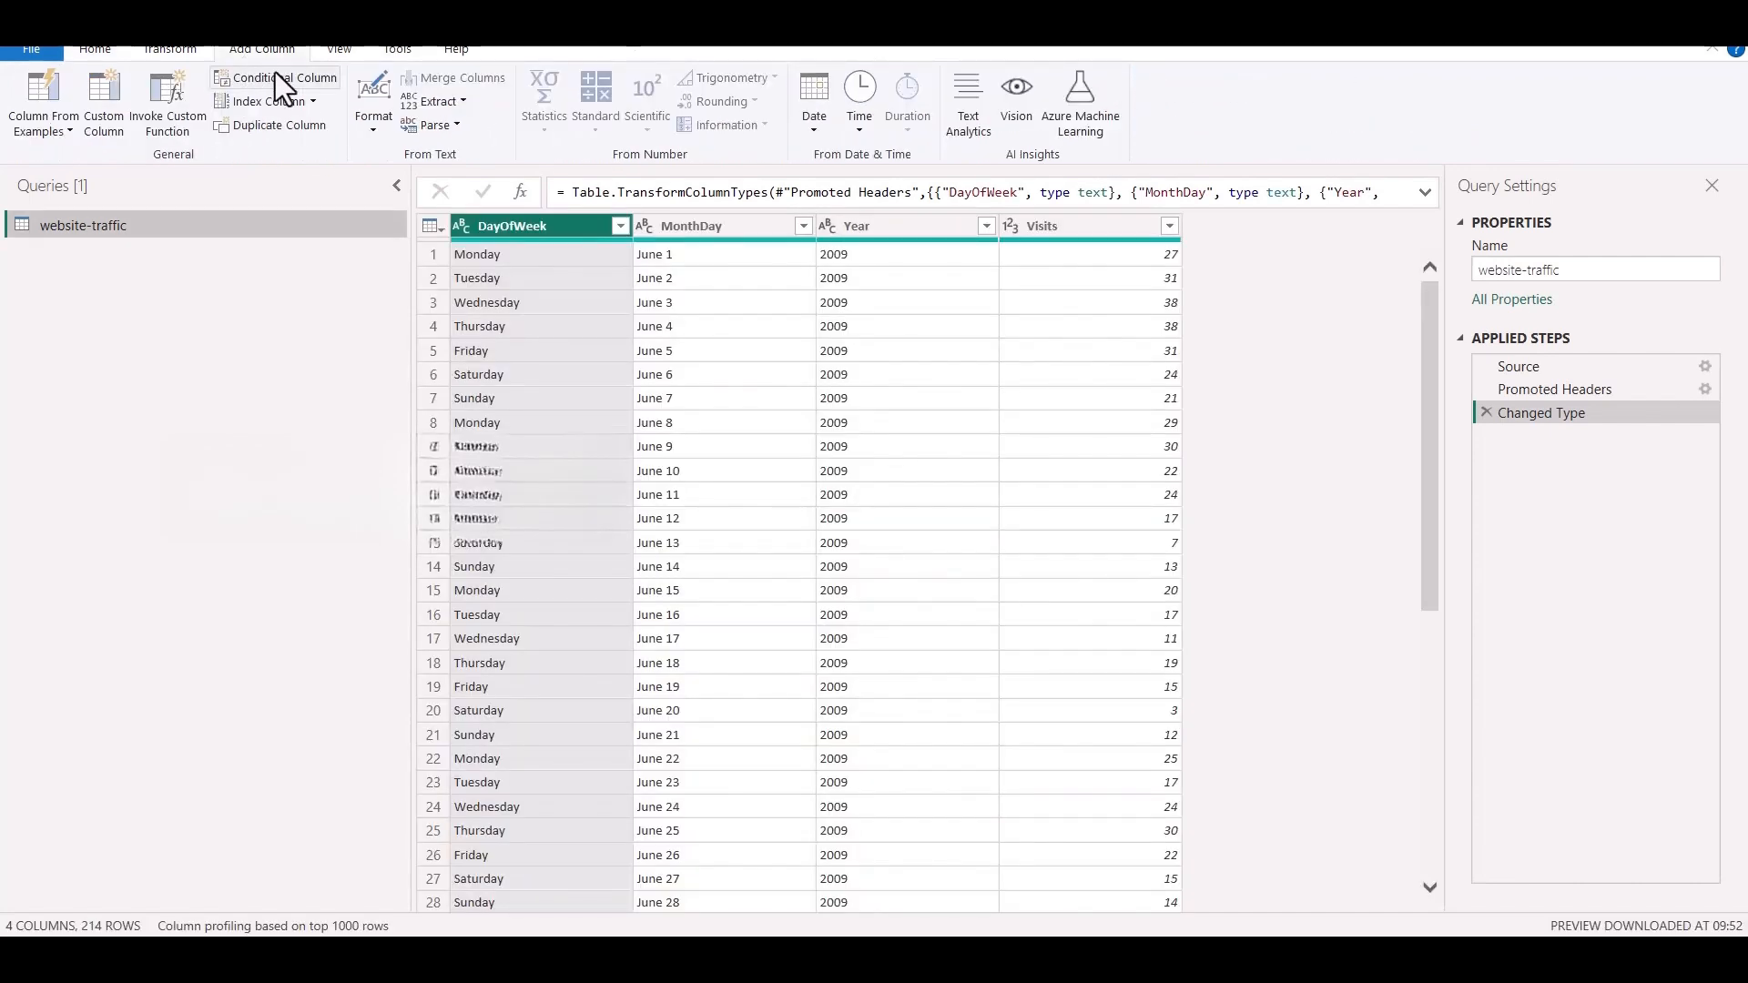
pyautogui.click(310, 102)
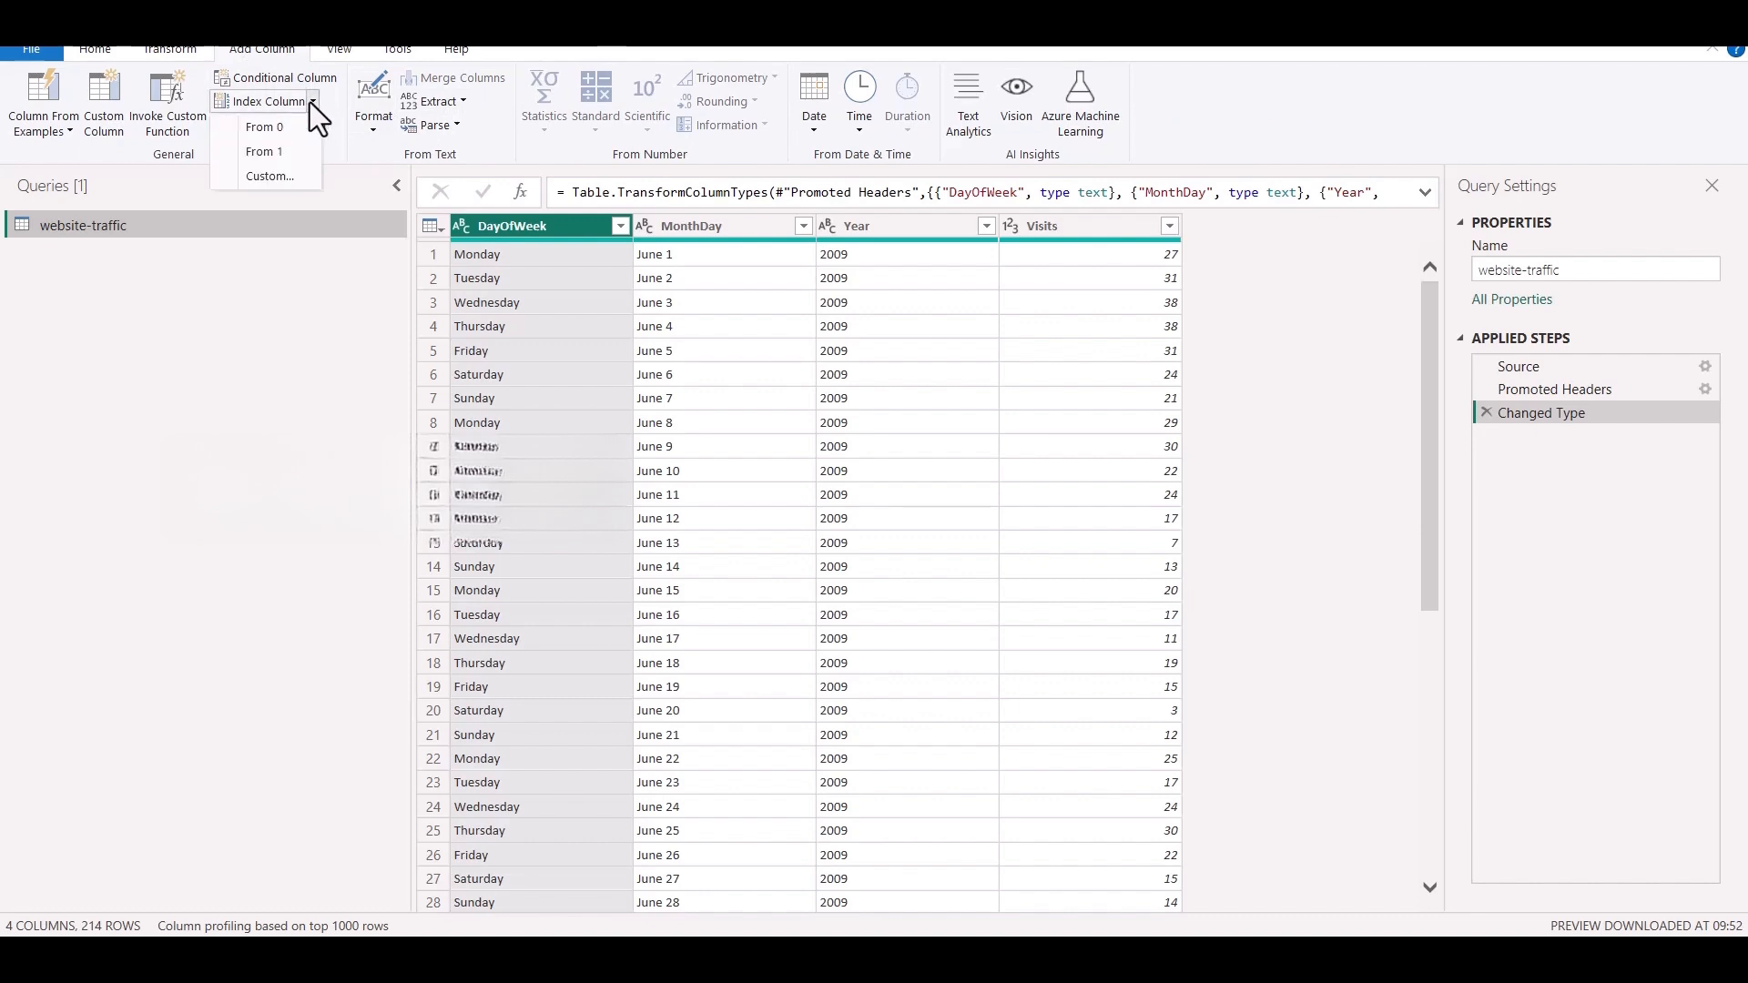
pyautogui.click(260, 152)
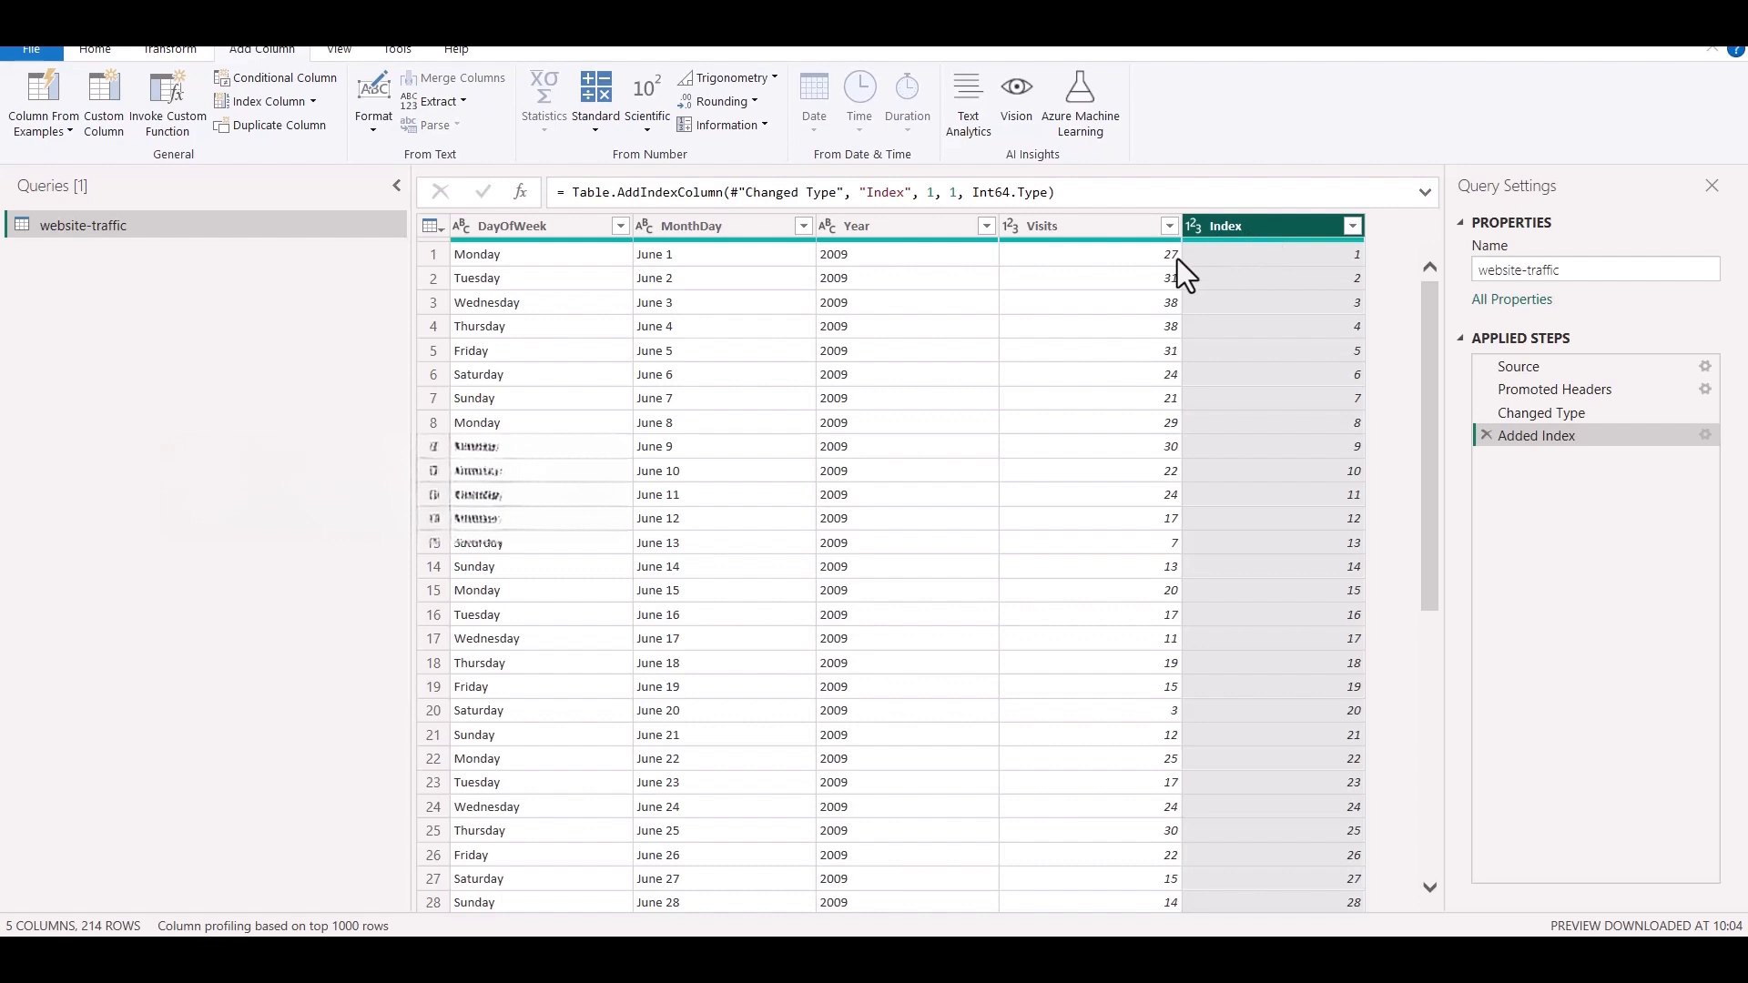
# Step: Change the Index column's data type to Text and apply the query changes to the report
pyautogui.click(149, 53)
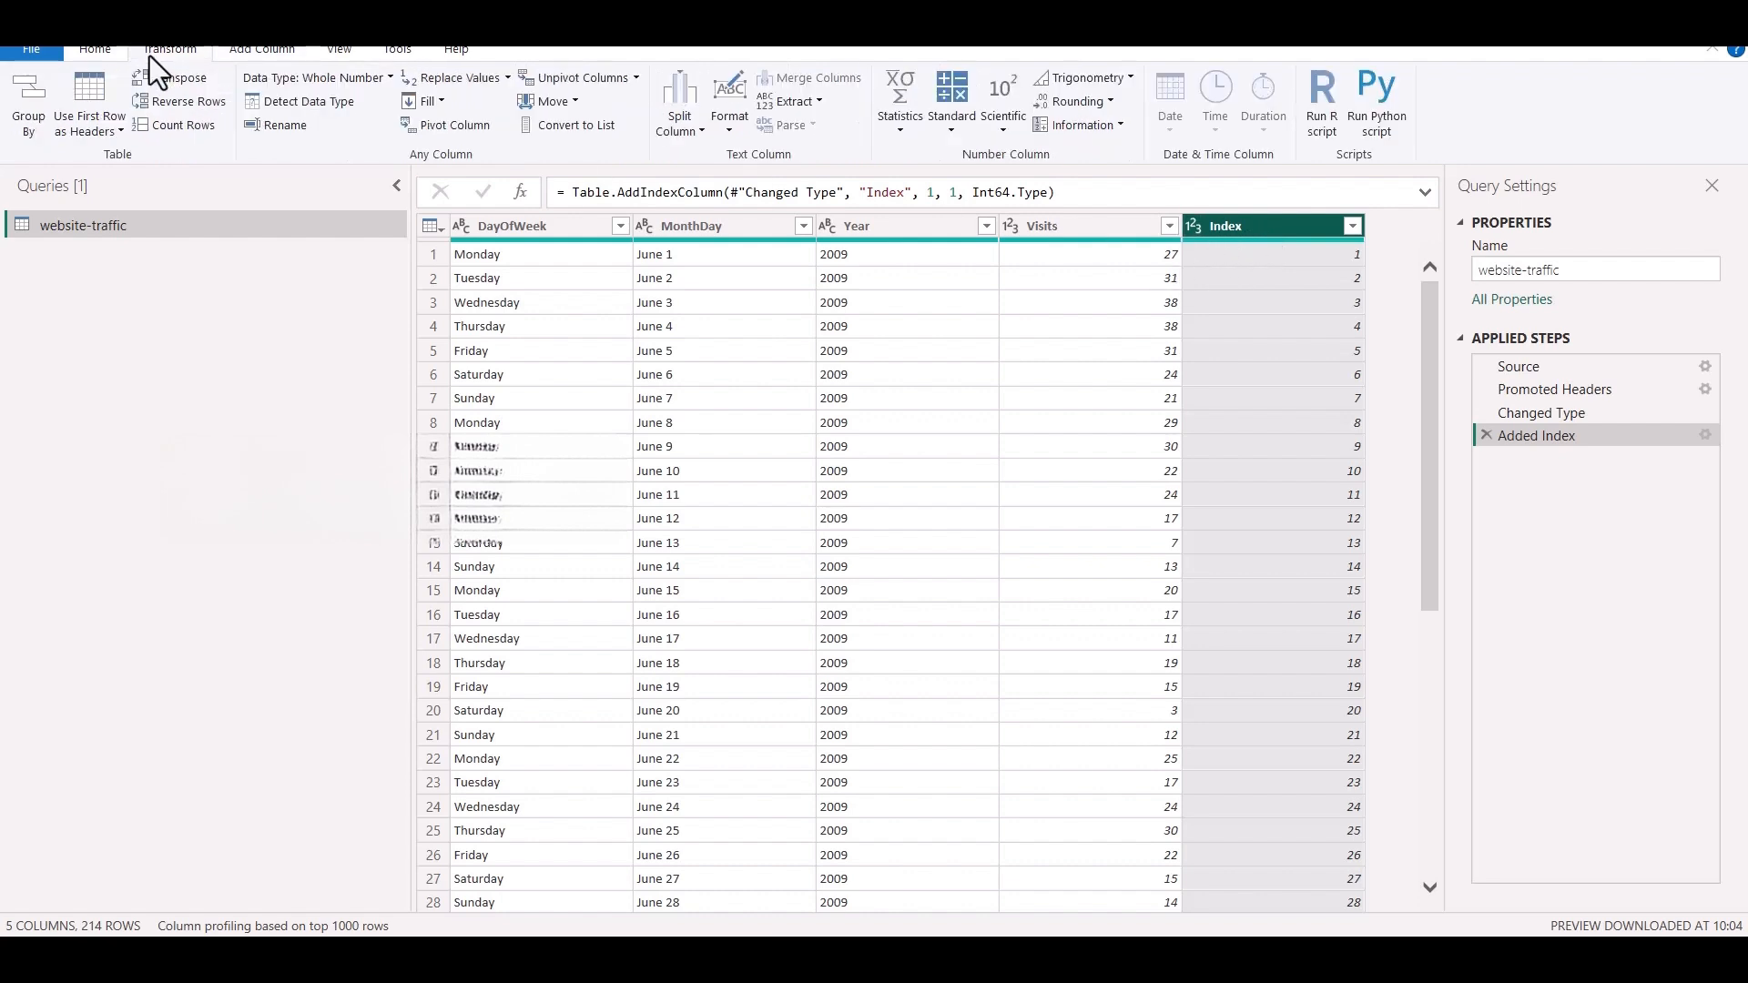
pyautogui.click(355, 80)
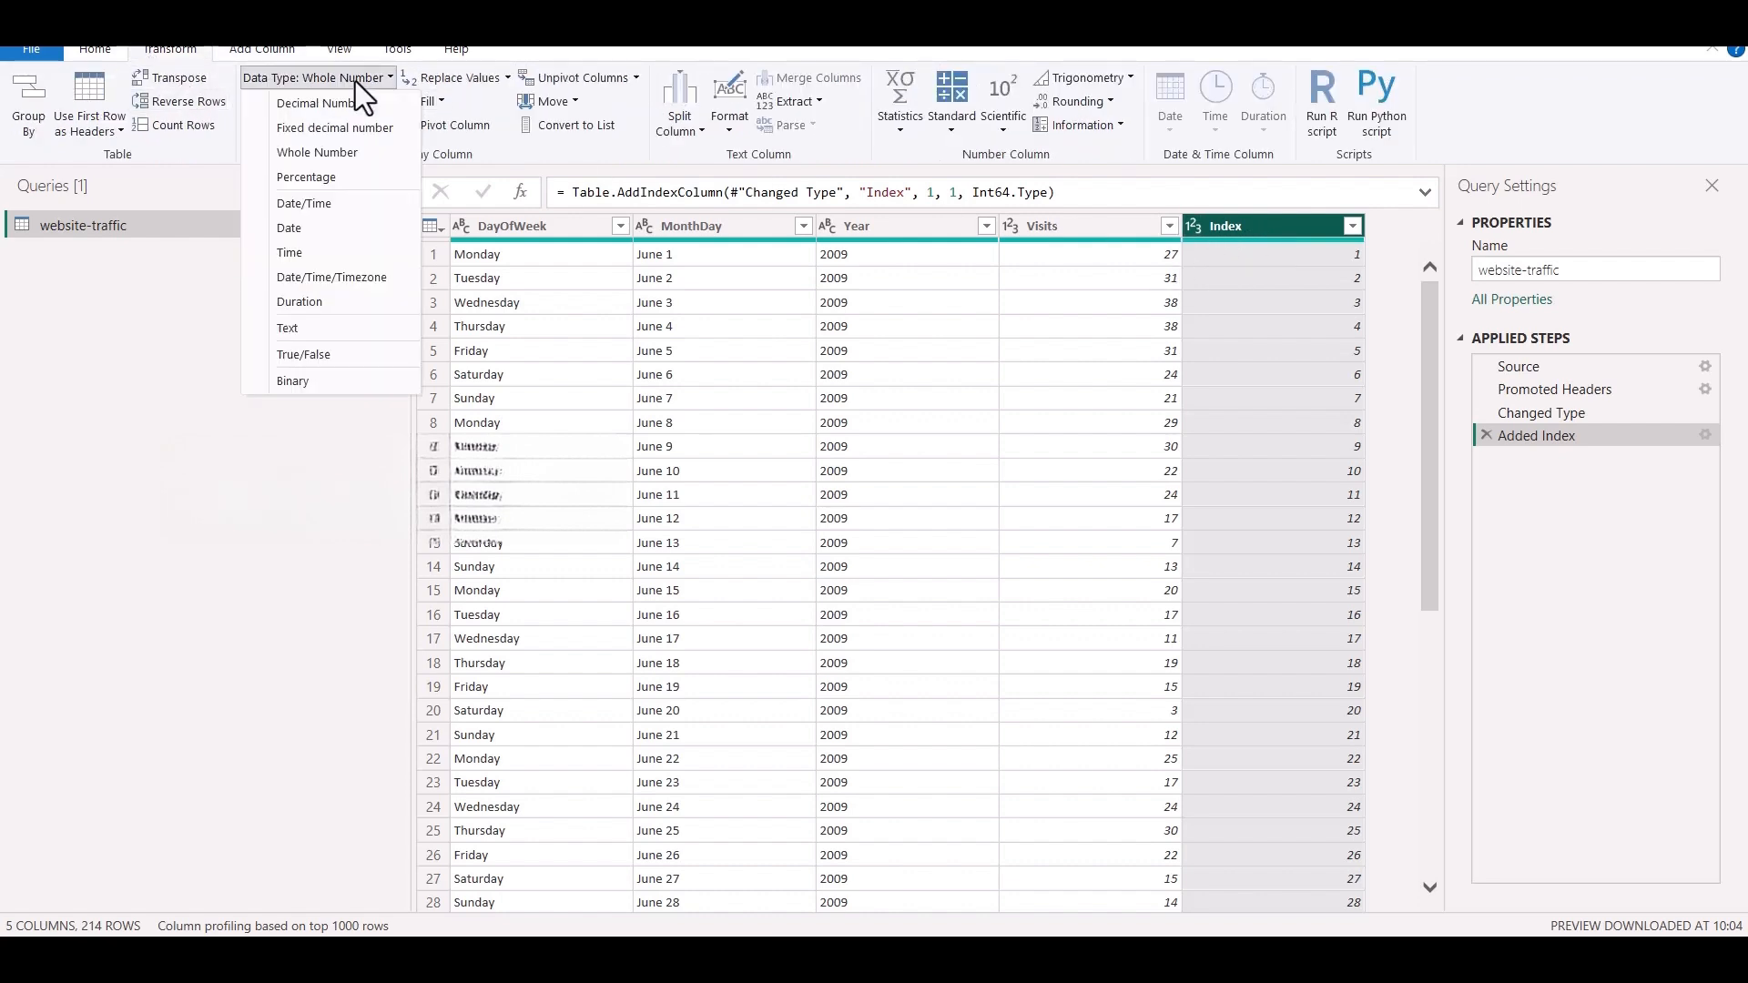
pyautogui.click(330, 335)
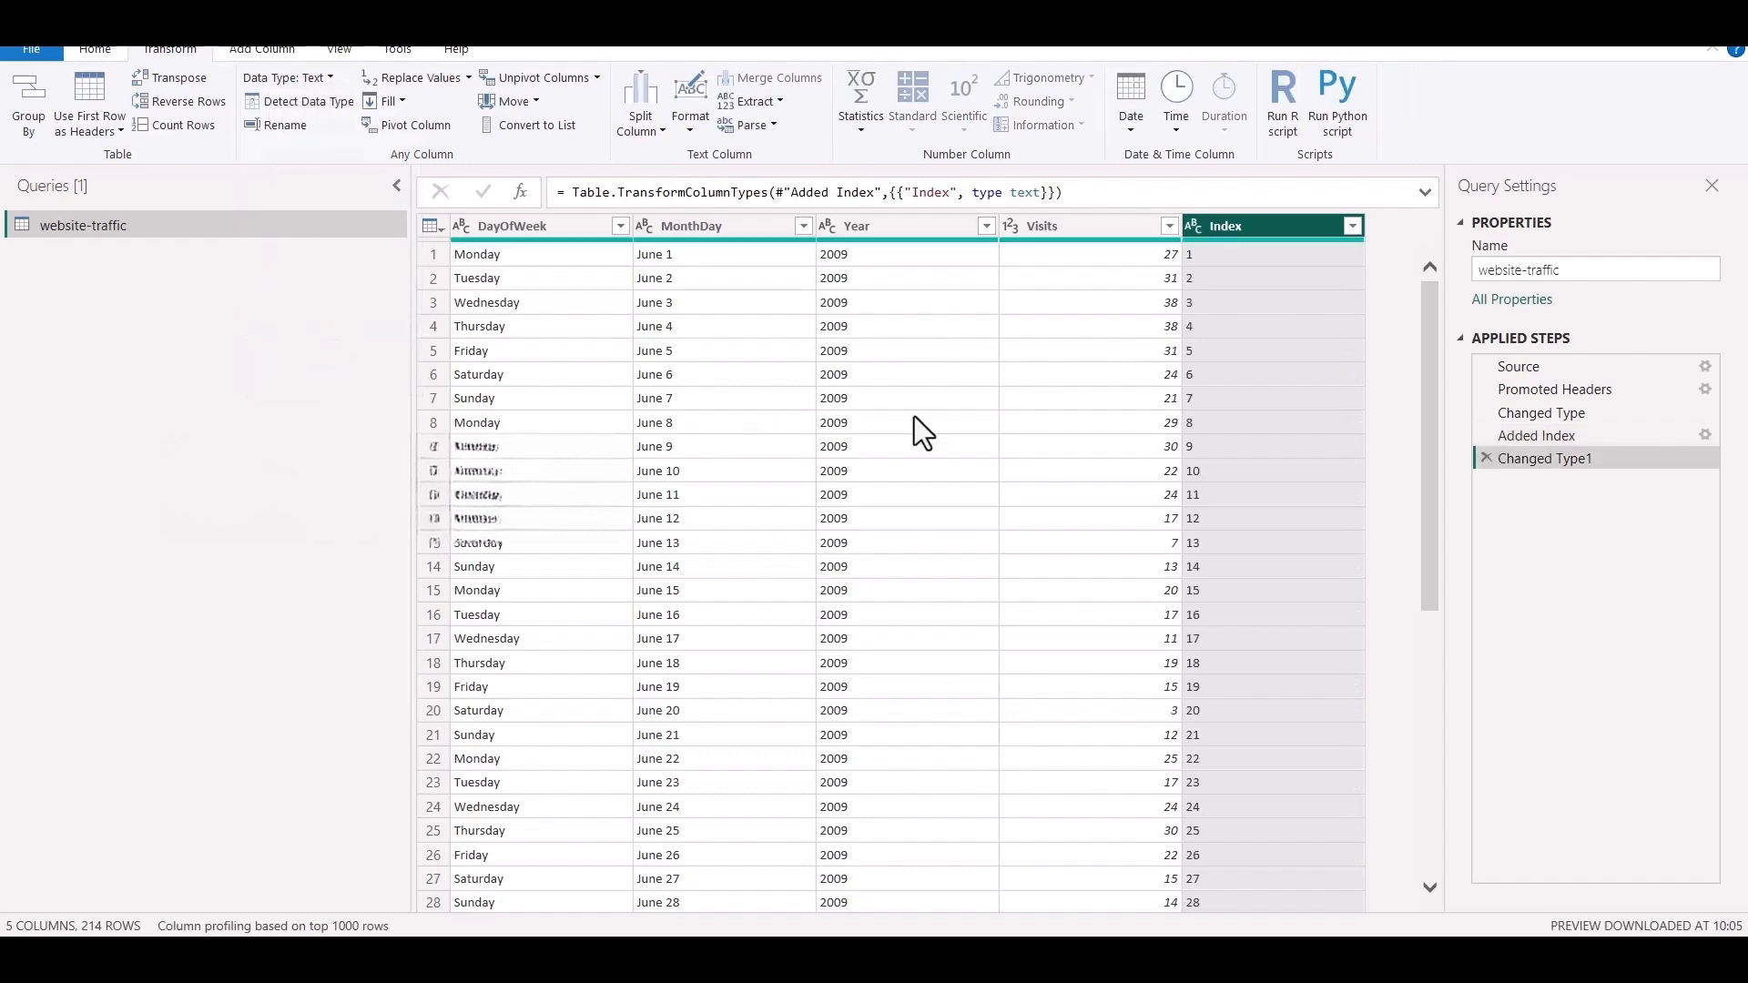
pyautogui.click(93, 51)
pyautogui.click(17, 90)
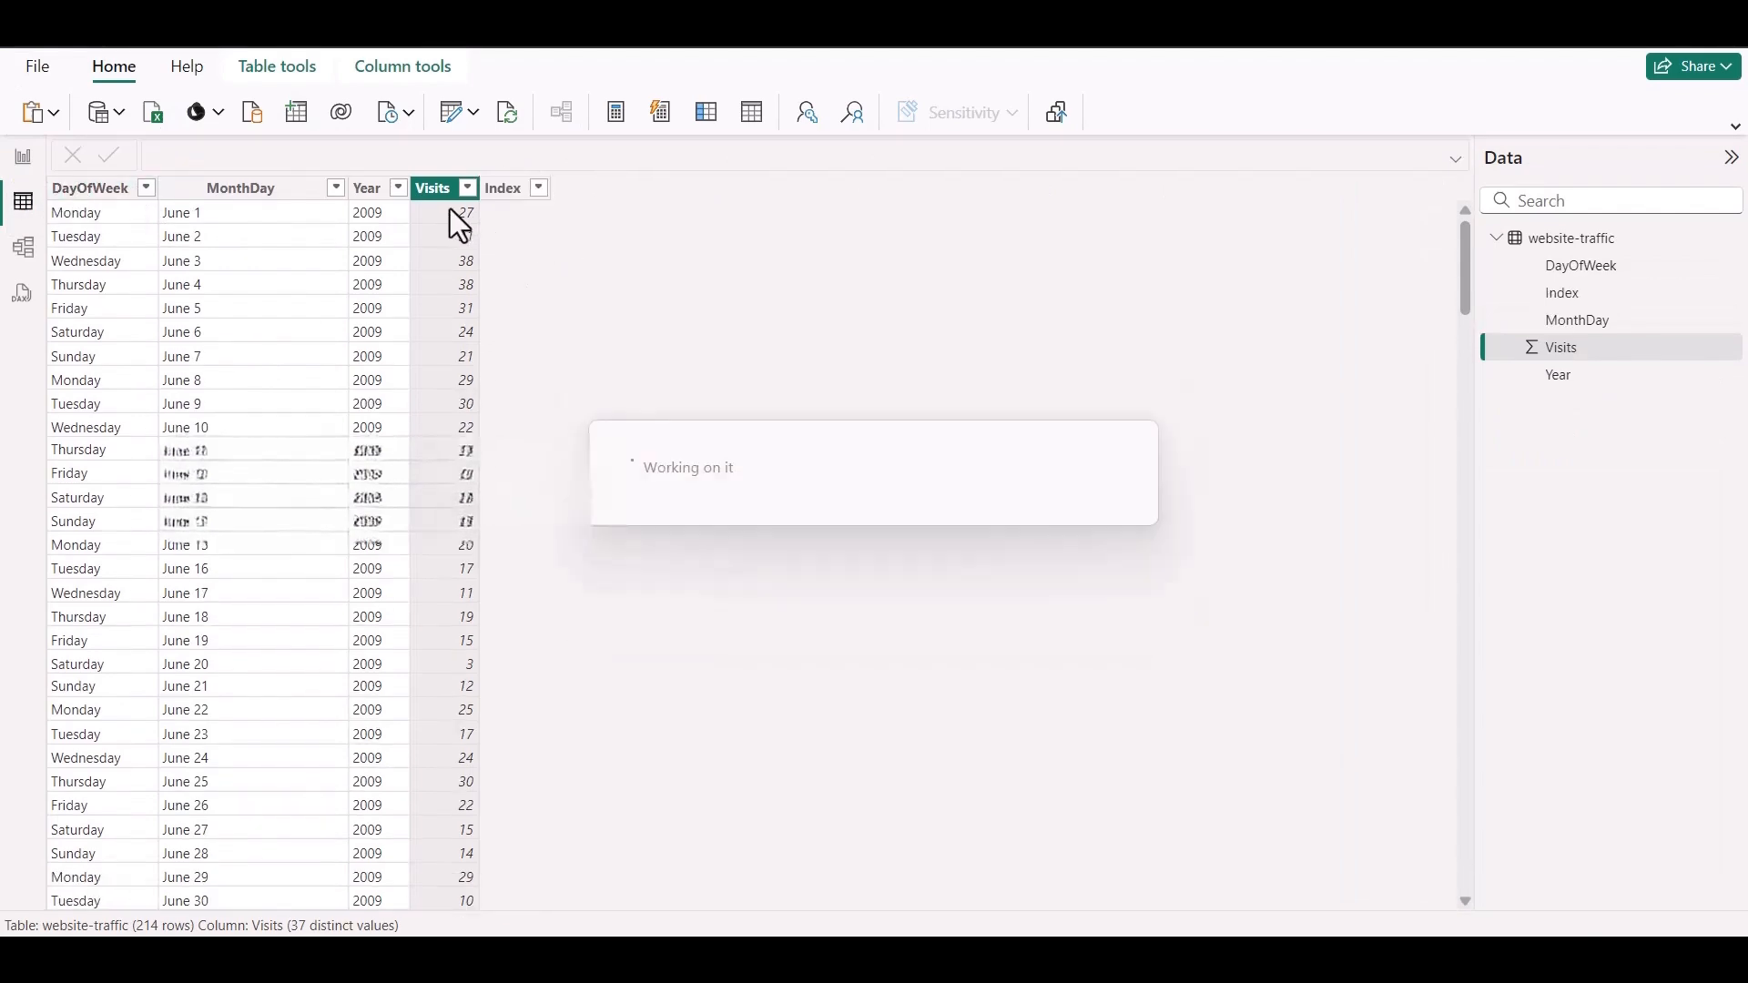
# Step: Assign the Index field to the histogram's UnSummarize By in the report
pyautogui.click(25, 164)
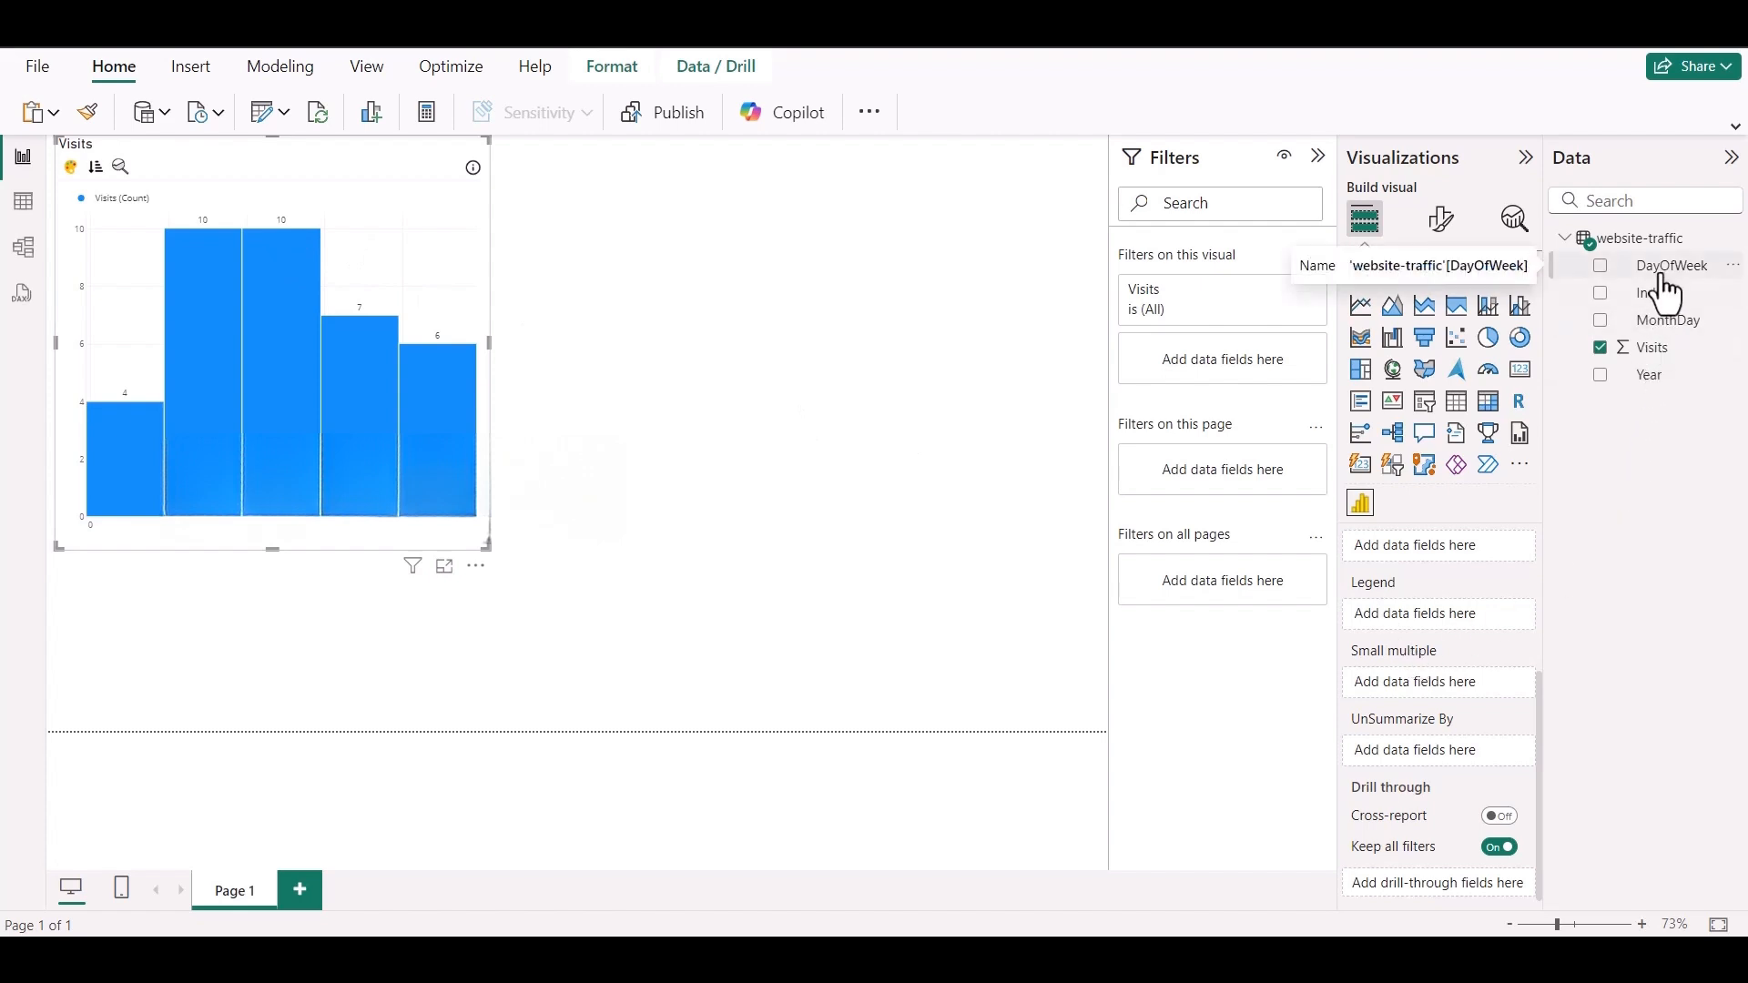
pyautogui.moveTo(1661, 293); pyautogui.dragTo(1457, 748)
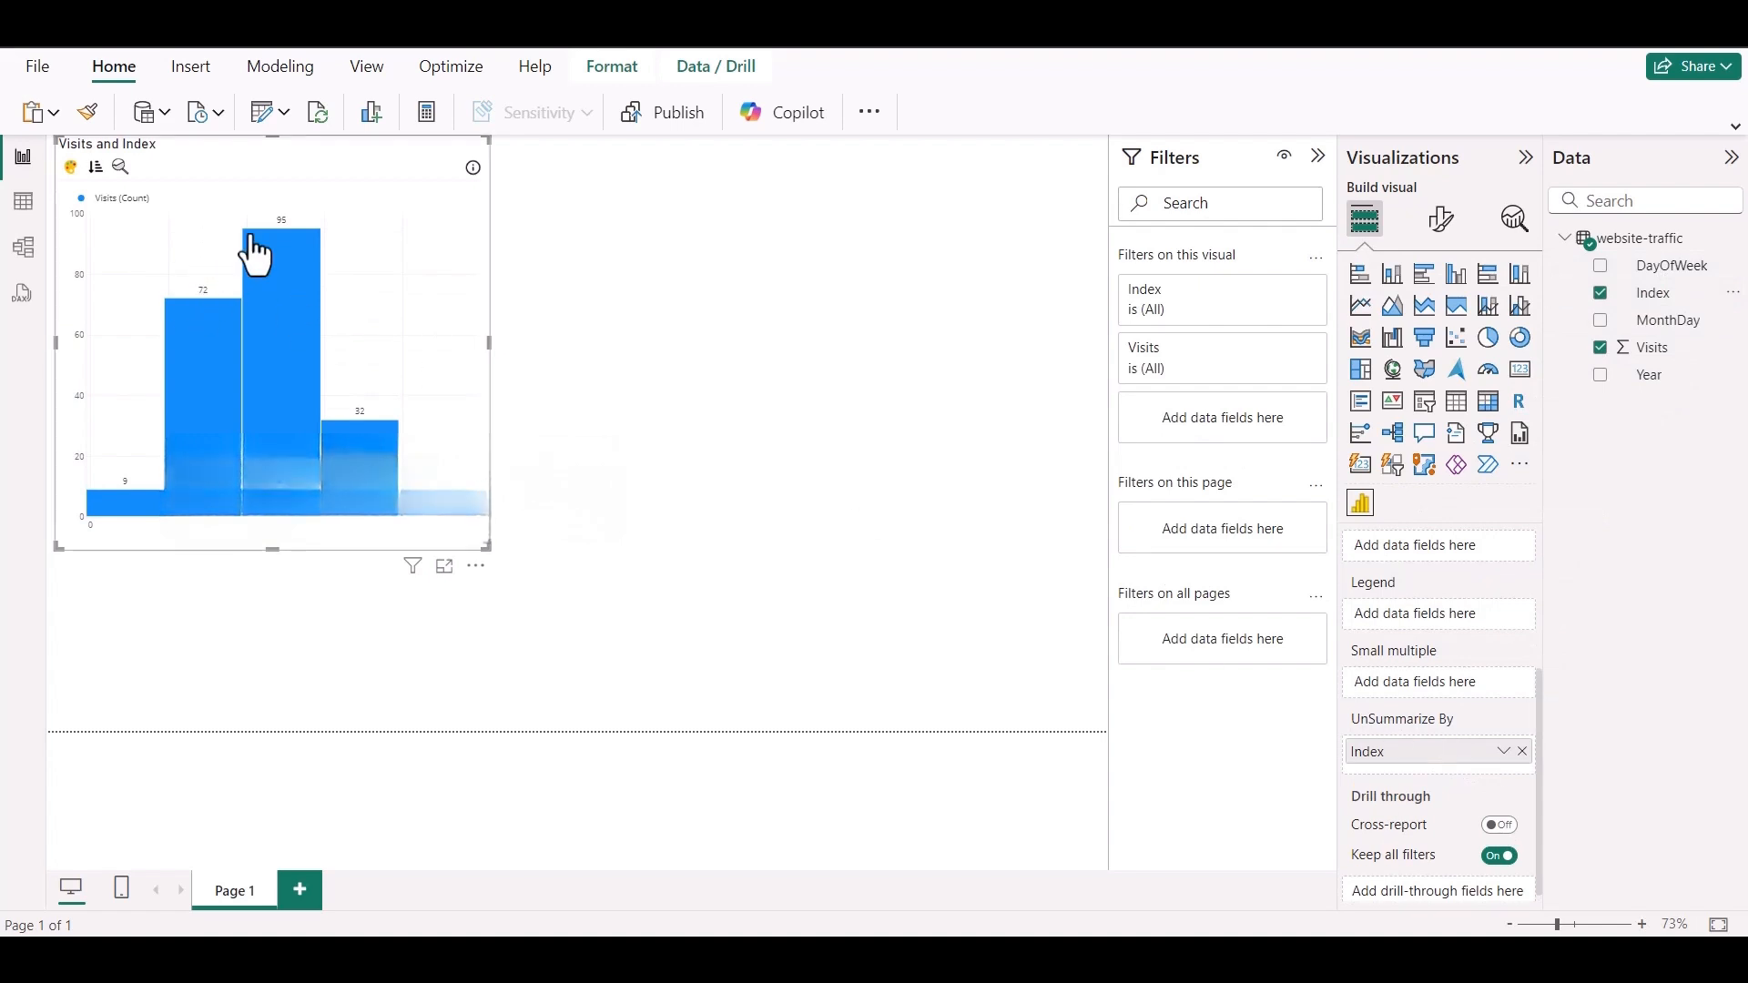
pyautogui.moveTo(285, 268)
# Step: Review the summarization setting of Visits in Value 1 and the field used for UnSummarize By
pyautogui.scroll(5, 1471, 702)
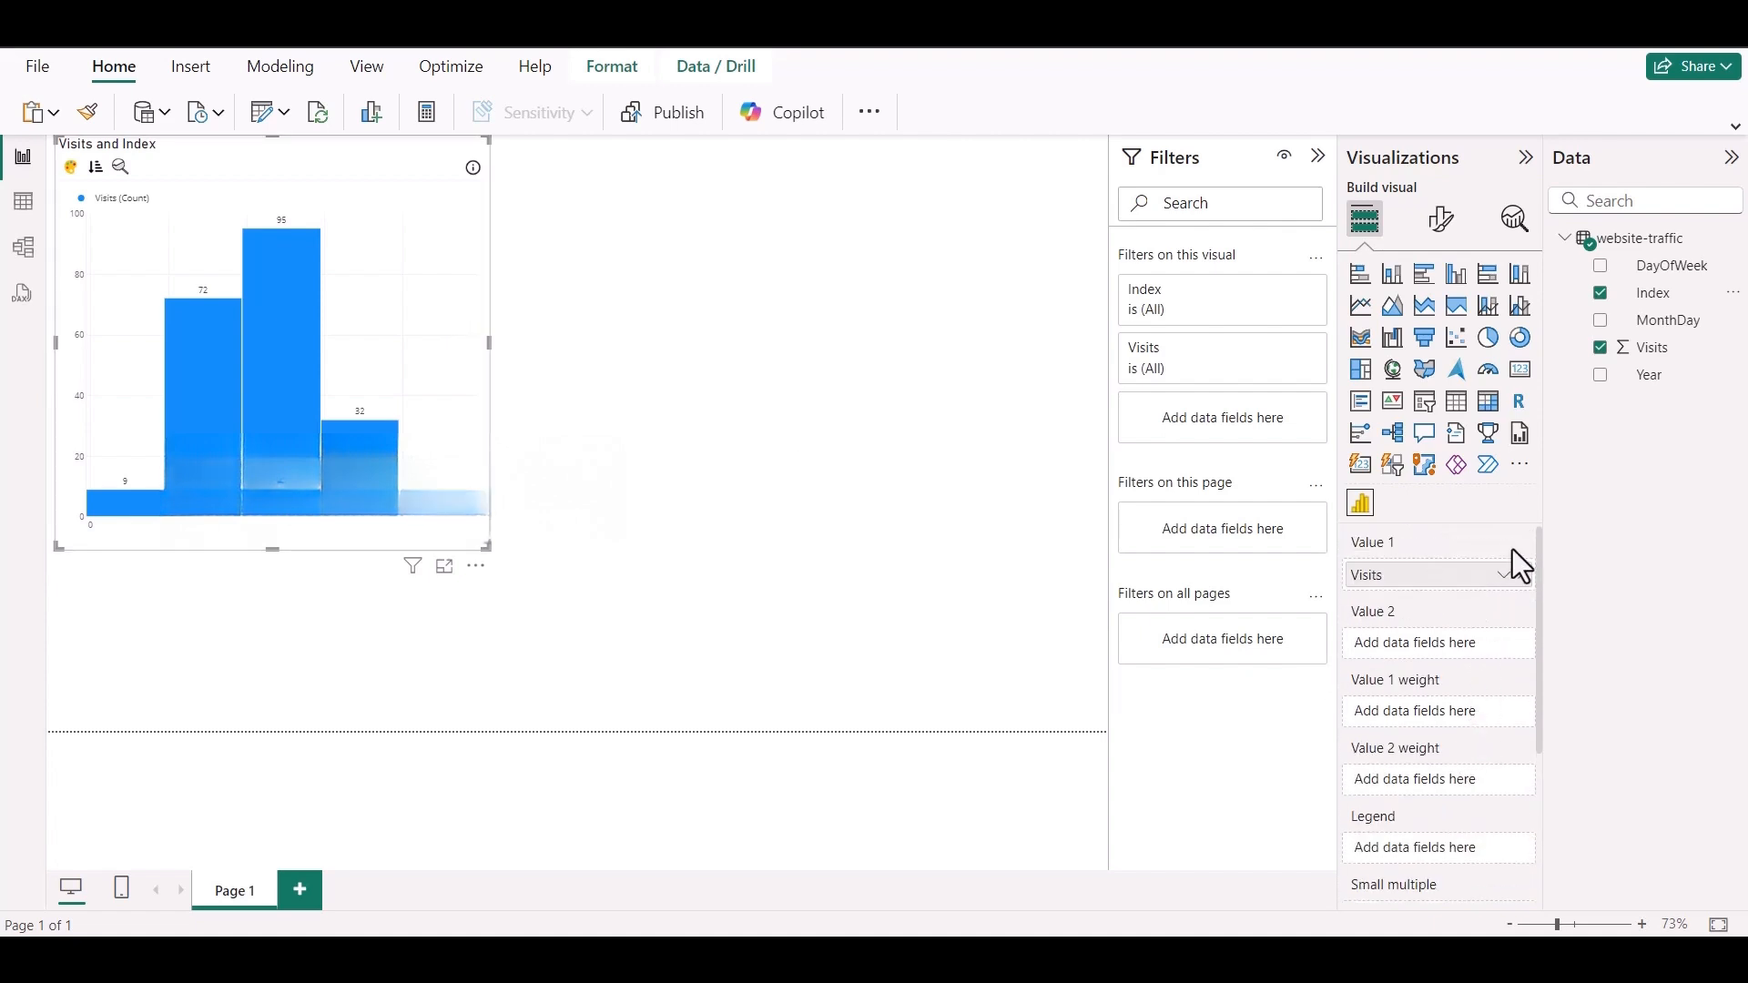
pyautogui.click(1507, 577)
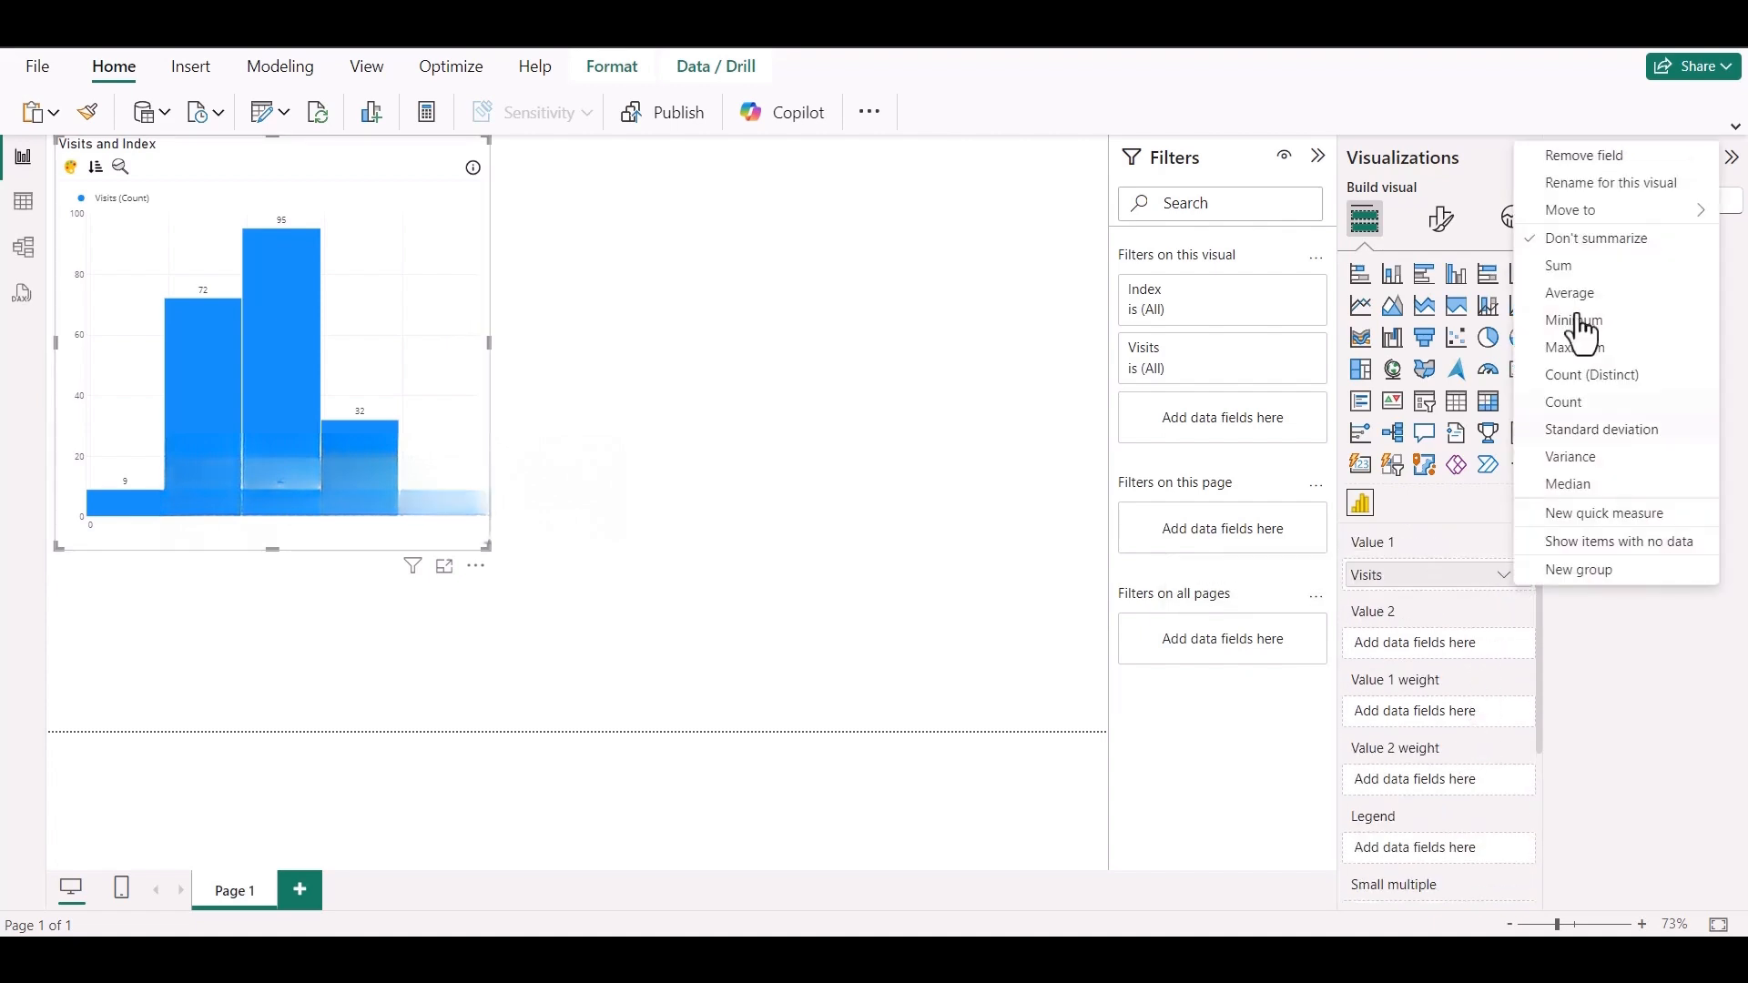
pyautogui.click(1539, 630)
pyautogui.scroll(-3, 1423, 641)
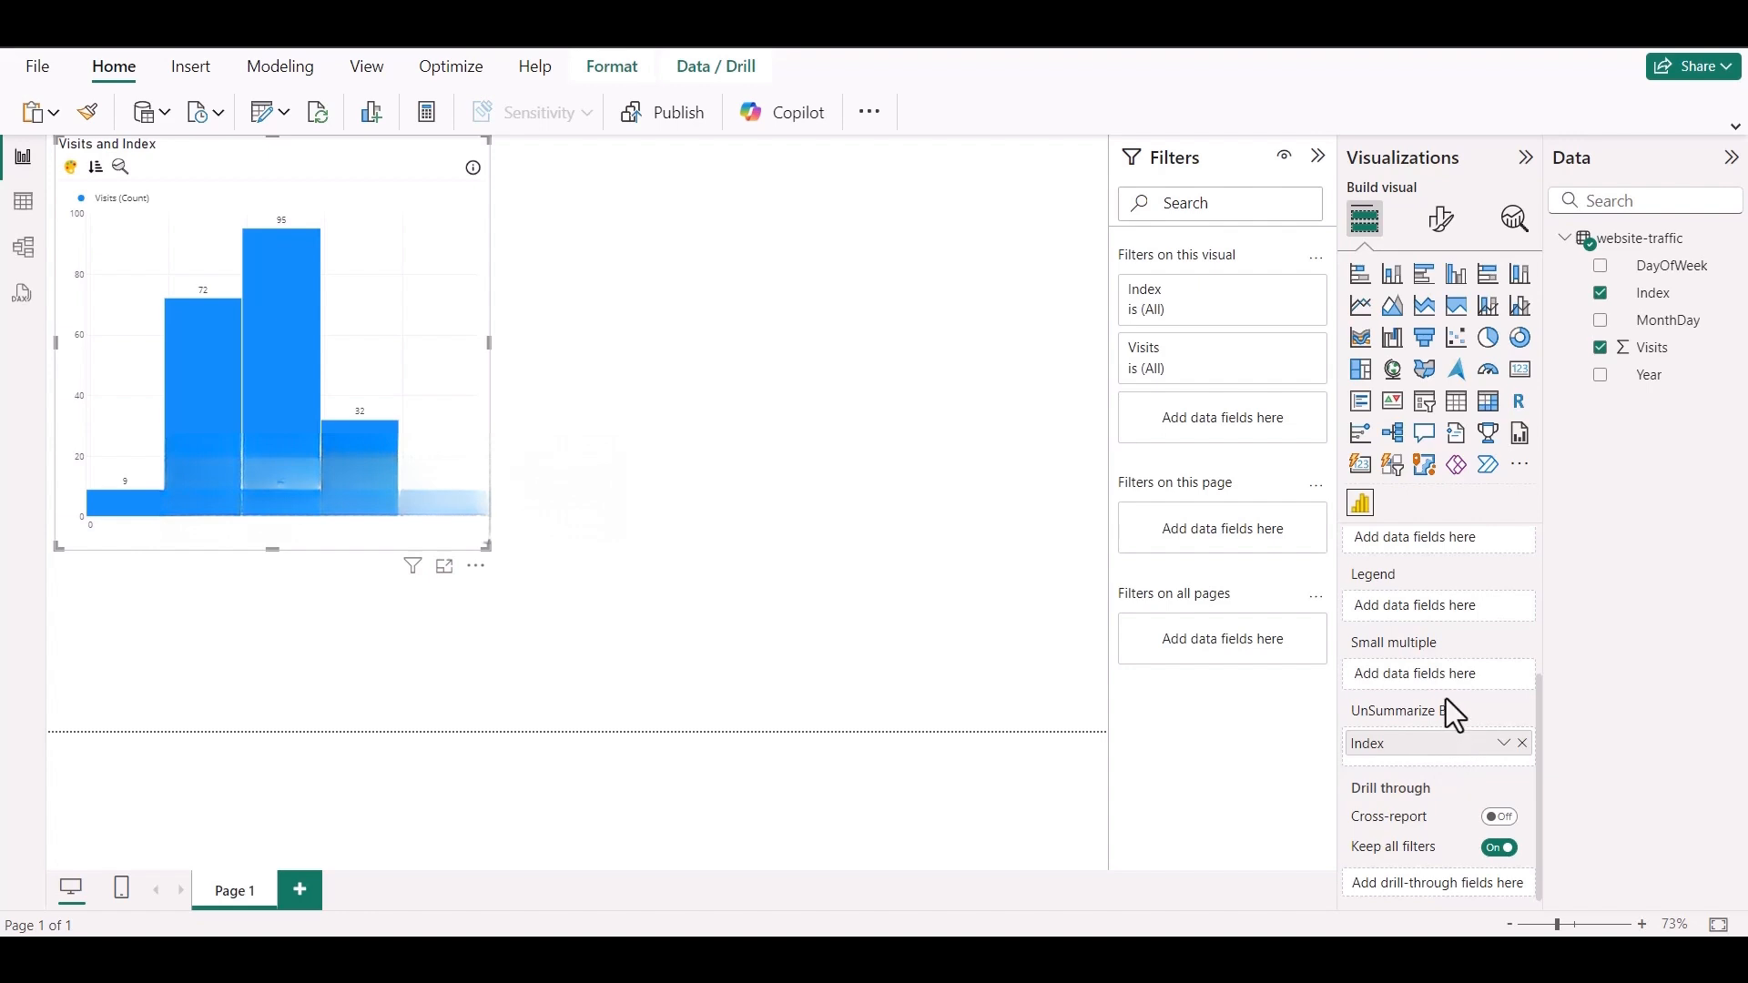
# Step: Open the Fetch more data settings in the histogram's visual formatting options
pyautogui.click(1437, 224)
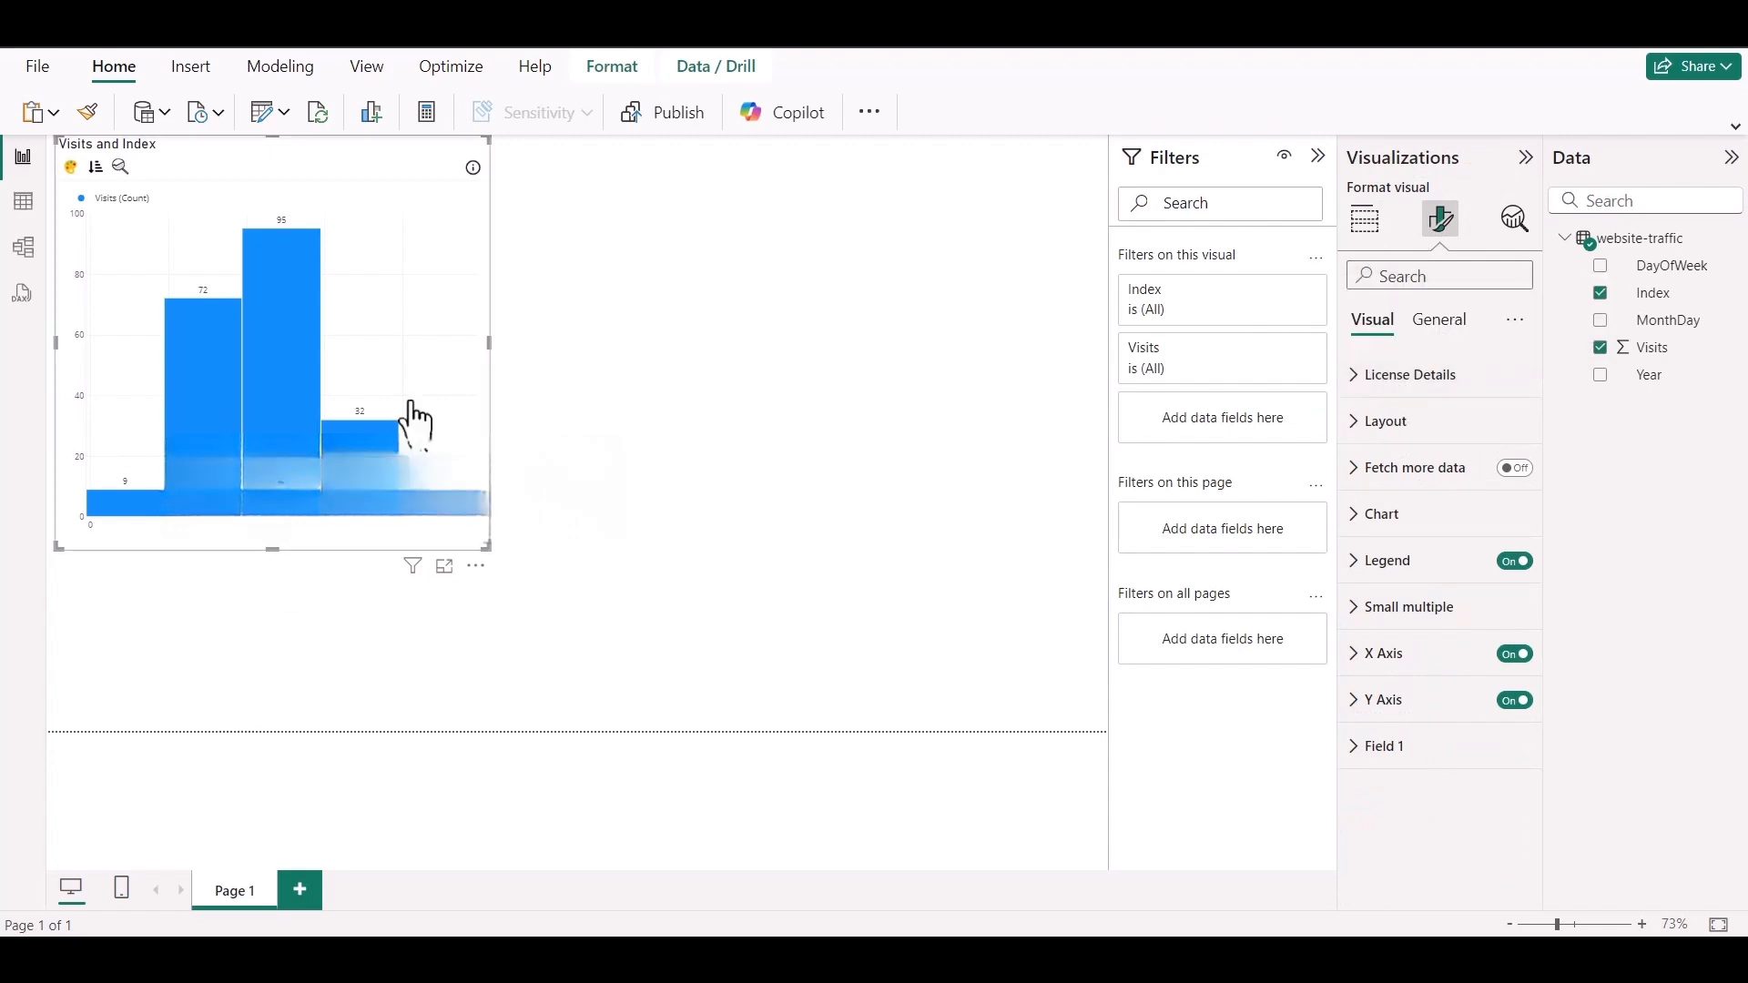
pyautogui.click(1357, 470)
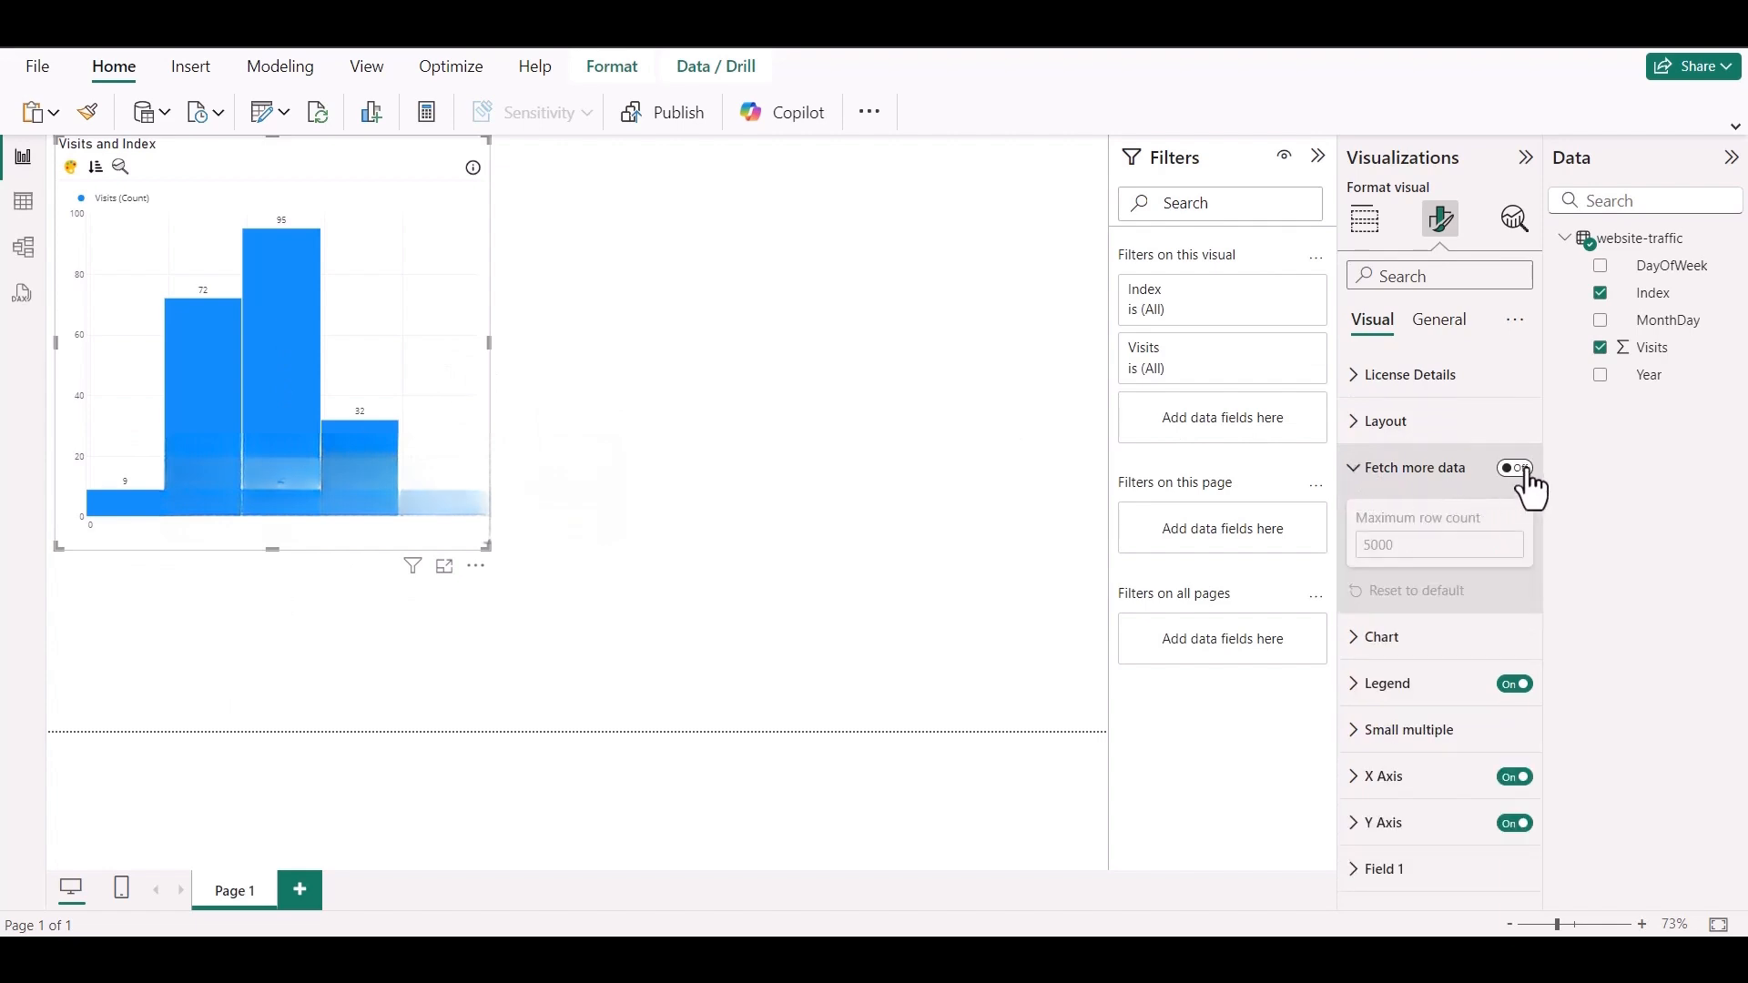